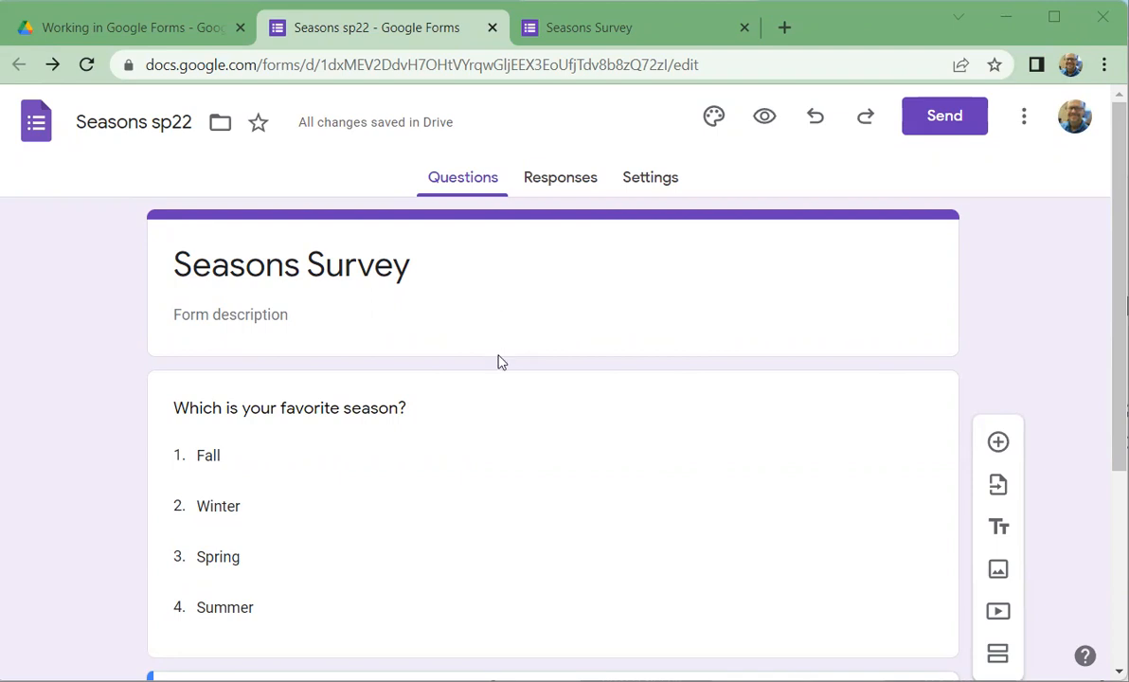
# Step: Add a short-answer question "What is your age?" after the question about the fall
pyautogui.scroll(-1, 492, 408)
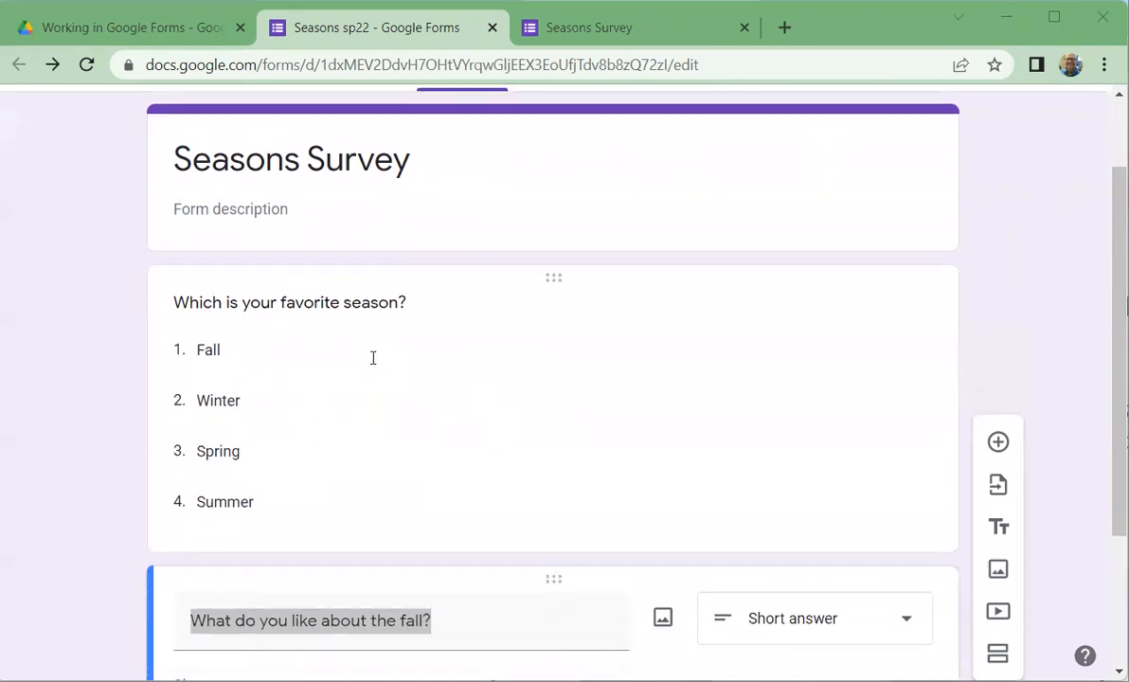
pyautogui.scroll(-2, 478, 514)
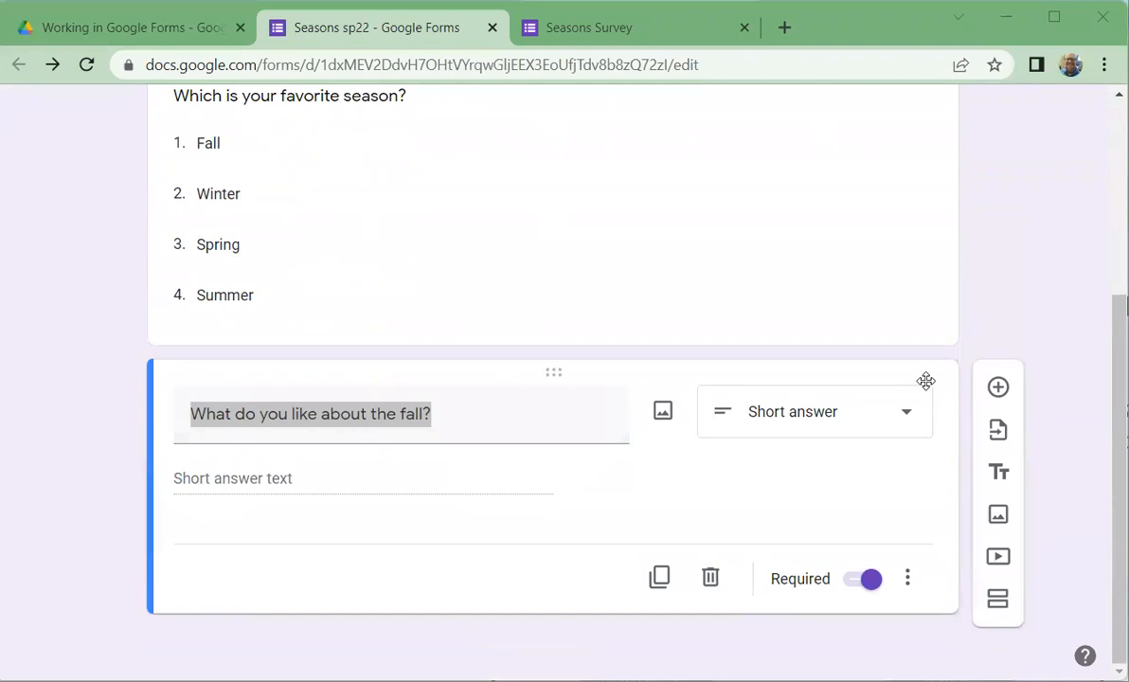
pyautogui.click(998, 388)
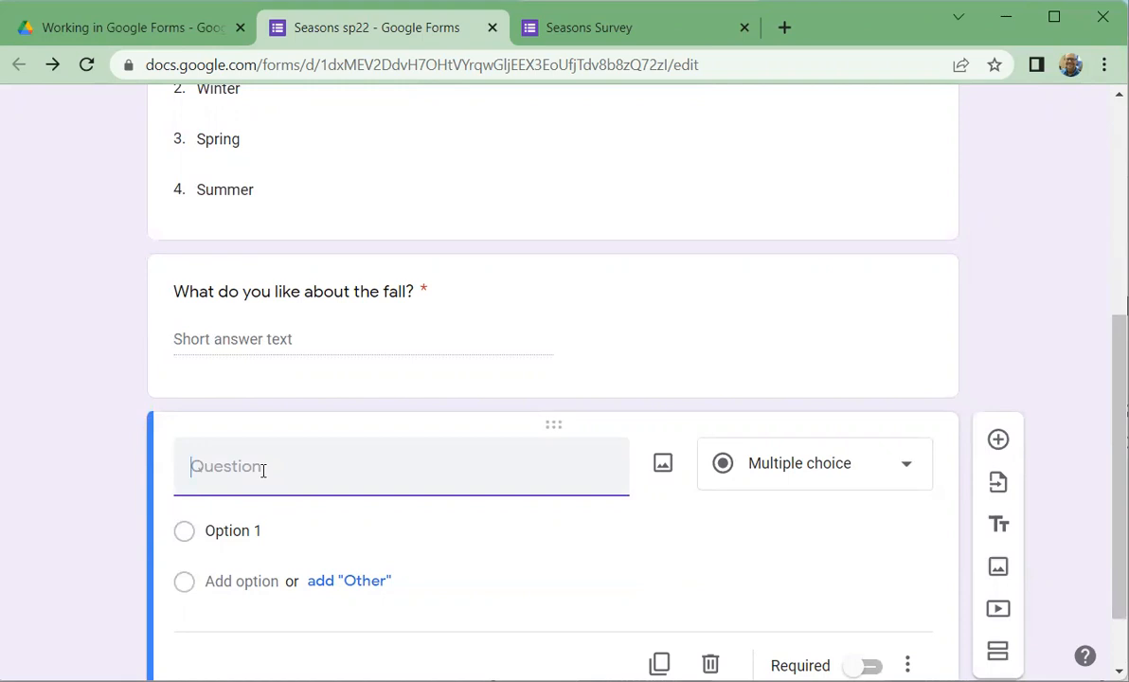
pyautogui.write('What is your age?')
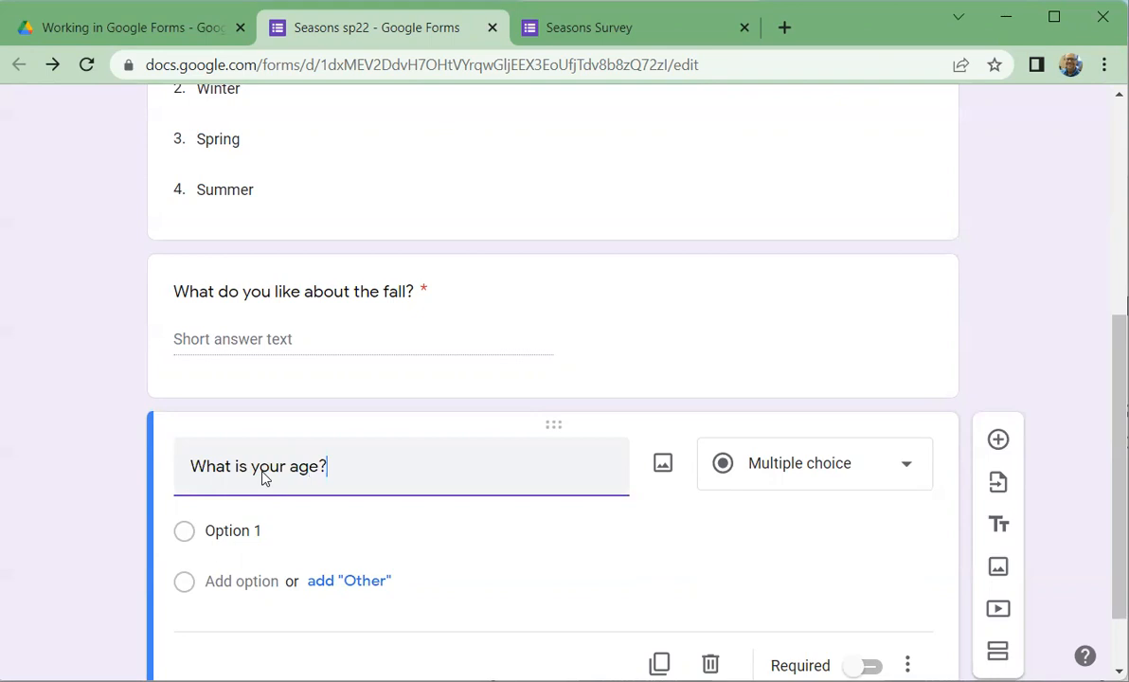
pyautogui.click(848, 470)
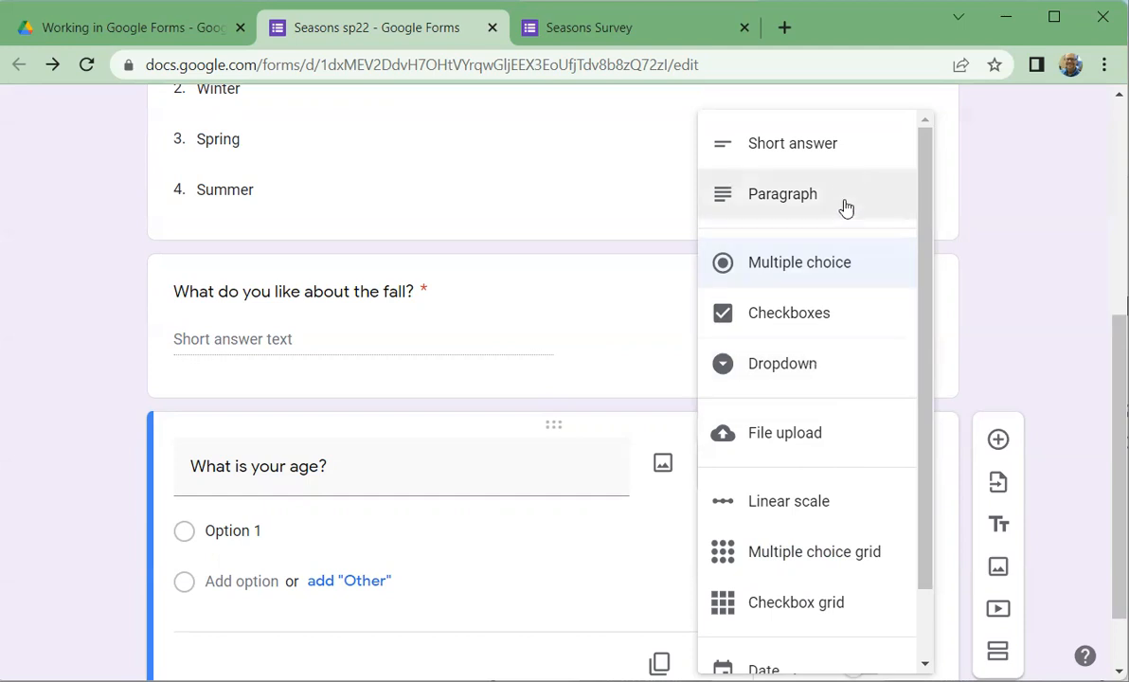
pyautogui.click(829, 152)
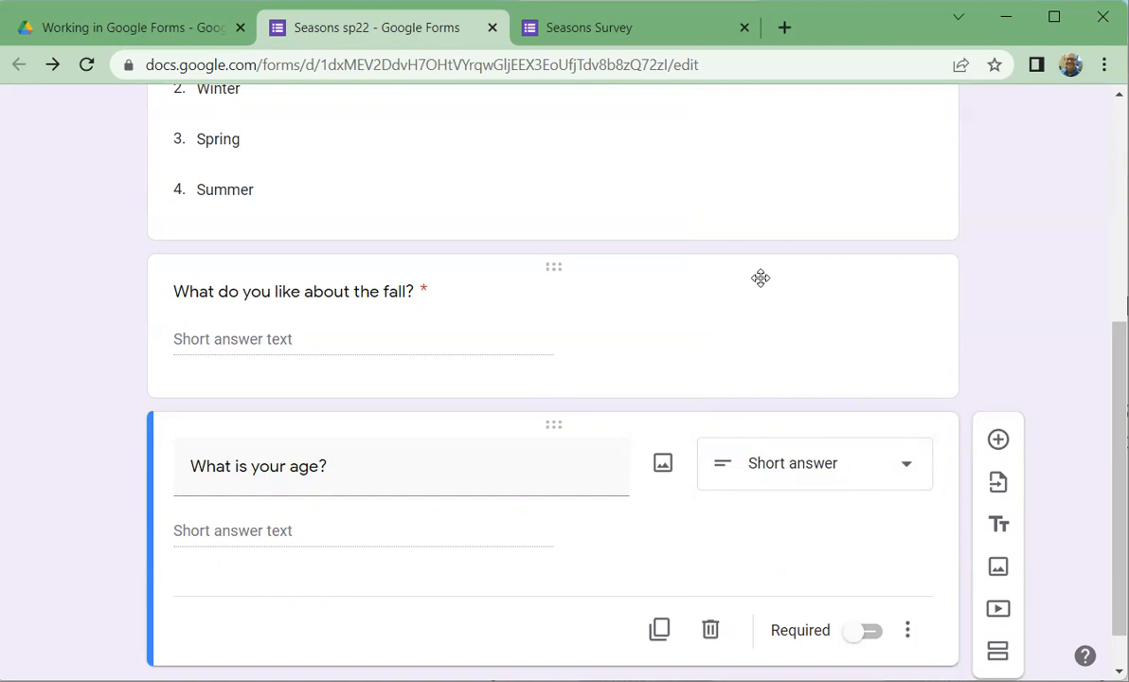
# Step: Preview the survey as a respondent and go to the age question
pyautogui.scroll(1, 642, 197)
pyautogui.scroll(3, 642, 197)
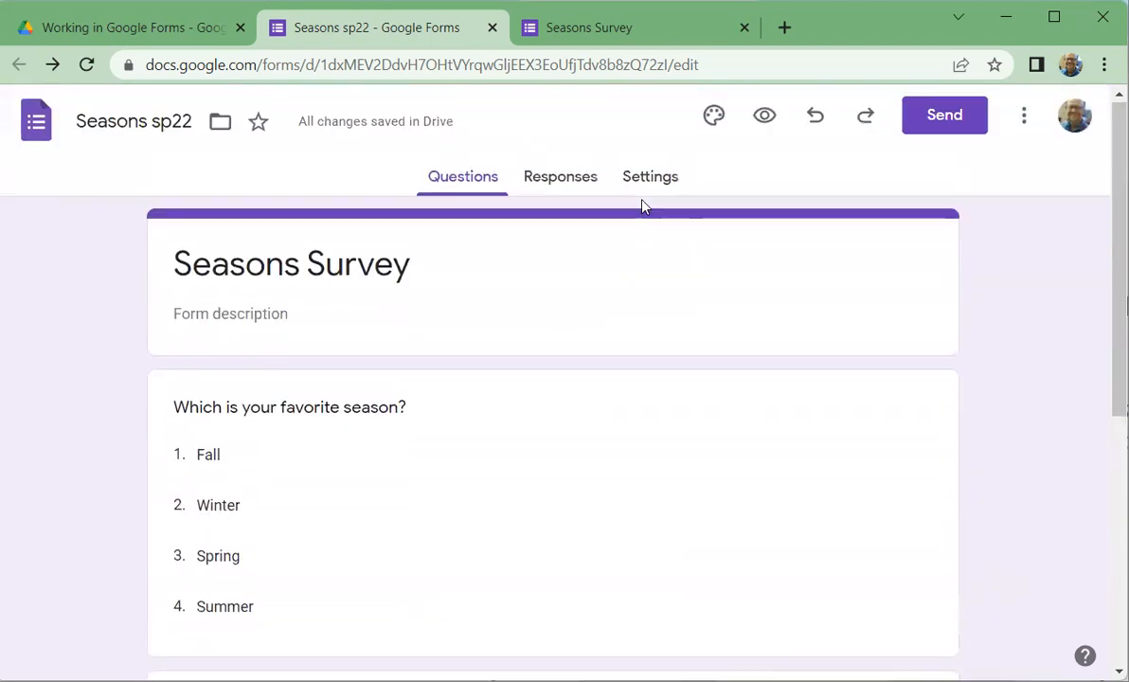
pyautogui.click(763, 124)
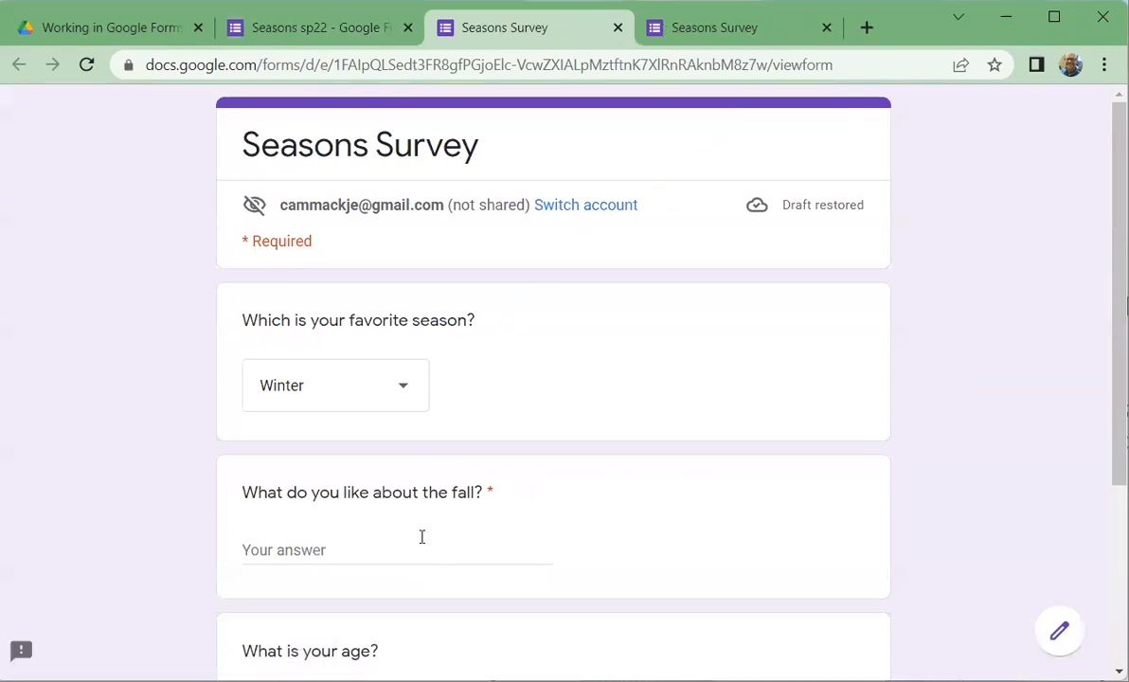
pyautogui.scroll(-3, 355, 531)
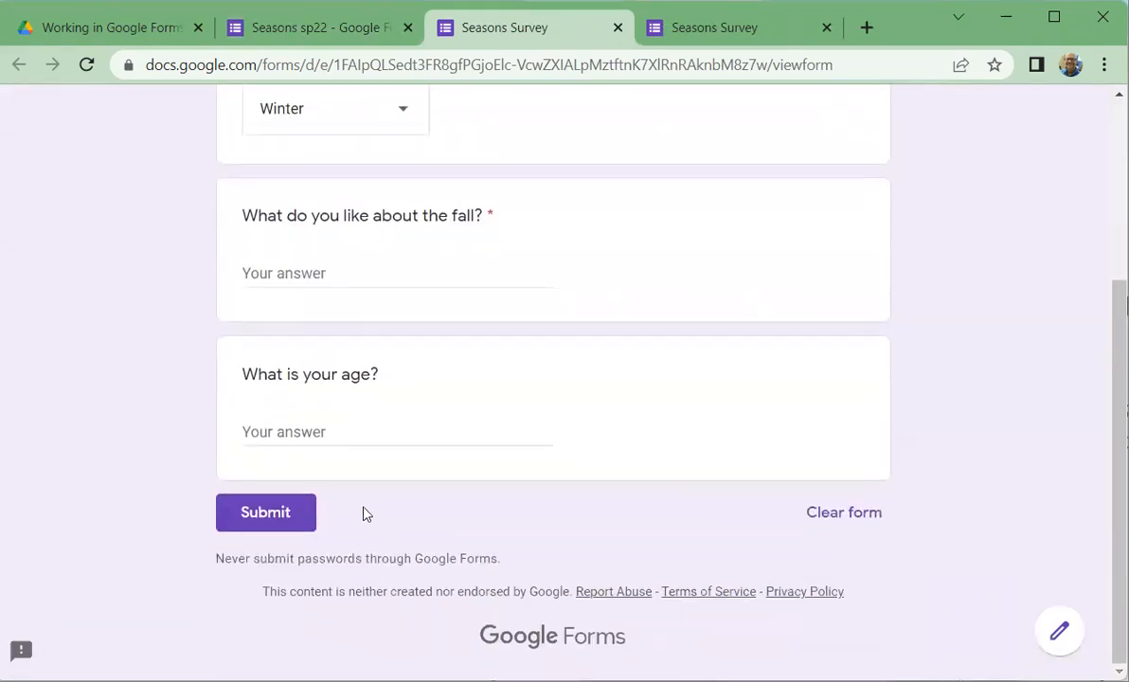
# Step: Try a spelled-out answer, "fortytwo", in the age question and clear it again
pyautogui.click(319, 428)
pyautogui.write('1')
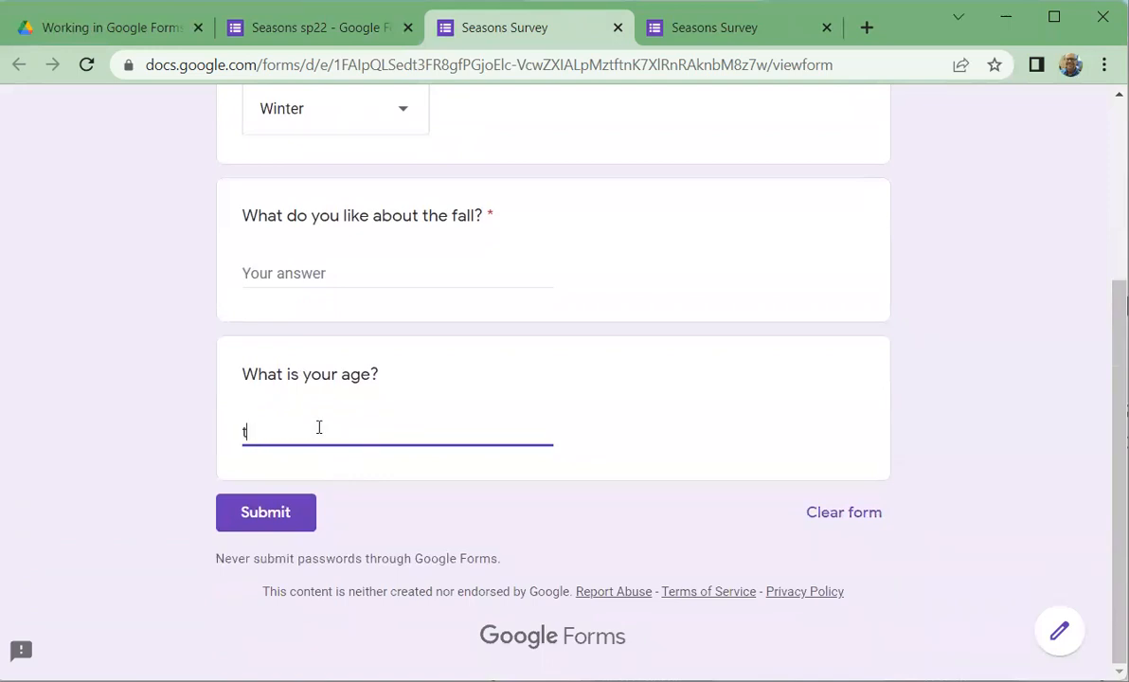
pyautogui.press('BackSpace')
pyautogui.write('fortytow')
pyautogui.press('BackSpace')
pyautogui.press('BackSpace')
pyautogui.press('BackSpace')
pyautogui.write('two')
pyautogui.press('BackSpace')
pyautogui.press('BackSpace')
pyautogui.press('BackSpace')
pyautogui.press('BackSpace')
pyautogui.press('BackSpace')
pyautogui.press('BackSpace')
pyautogui.press('BackSpace')
pyautogui.press('BackSpace')
pyautogui.press('BackSpace')
# Step: Try the joke answer "reallyy old hahah" in the age question and clear it again
pyautogui.write('reallyy old hahah')
pyautogui.press('BackSpace')
pyautogui.press('BackSpace')
pyautogui.press('BackSpace')
pyautogui.press('BackSpace')
pyautogui.press('BackSpace')
pyautogui.press('BackSpace')
pyautogui.press('BackSpace')
pyautogui.press('BackSpace')
pyautogui.press('BackSpace')
pyautogui.press('BackSpace')
pyautogui.press('BackSpace')
pyautogui.press('BackSpace')
pyautogui.press('BackSpace')
pyautogui.press('BackSpace')
pyautogui.press('BackSpace')
pyautogui.press('BackSpace')
pyautogui.press('BackSpace')
# Step: Enter 10000000 as the age answer and close both survey previews
pyautogui.write('10000000')
pyautogui.click(616, 29)
pyautogui.click(562, 30)
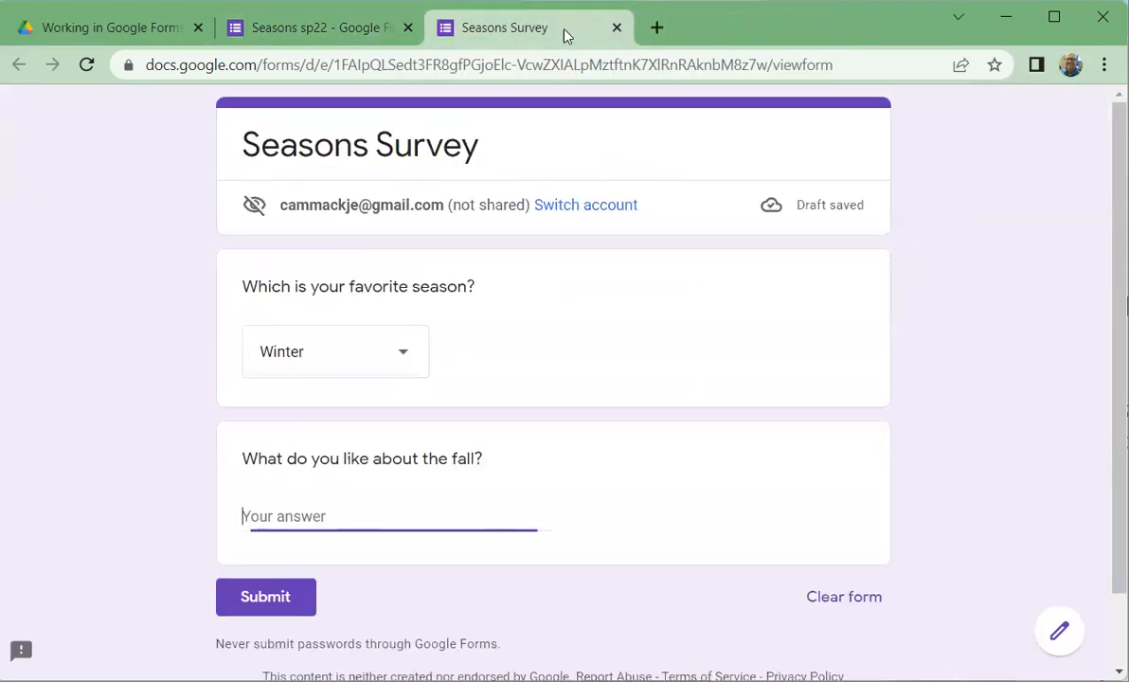
pyautogui.click(617, 30)
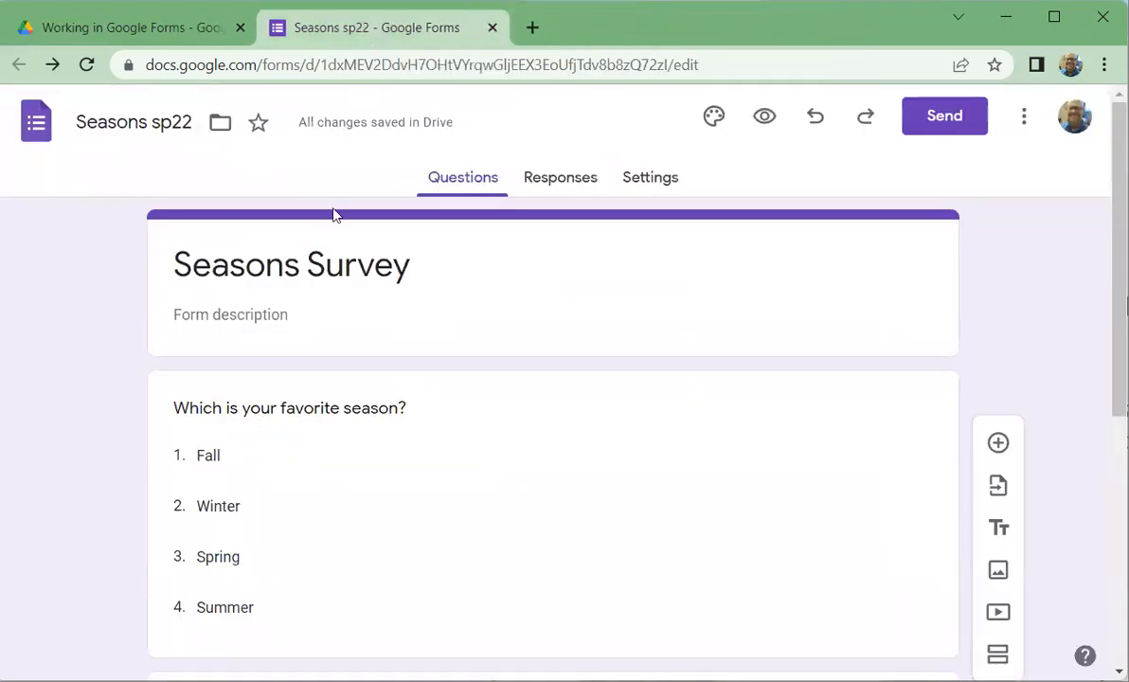
# Step: Turn on response validation for the age question with Number as the validation type
pyautogui.scroll(-5, 367, 284)
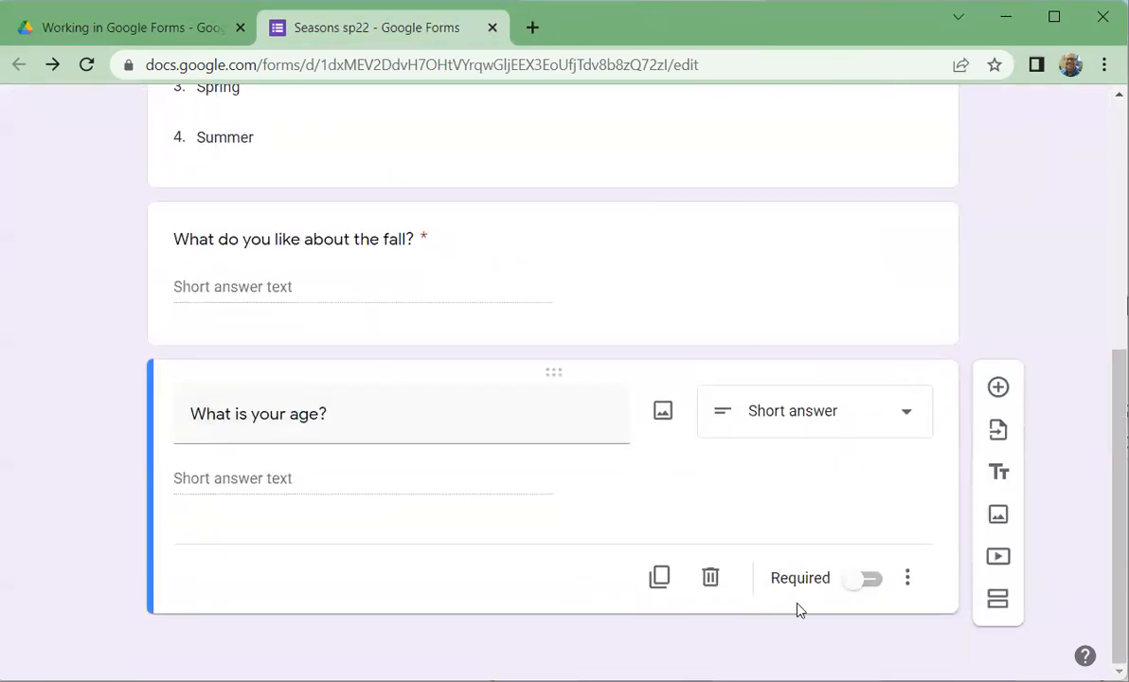
pyautogui.click(908, 579)
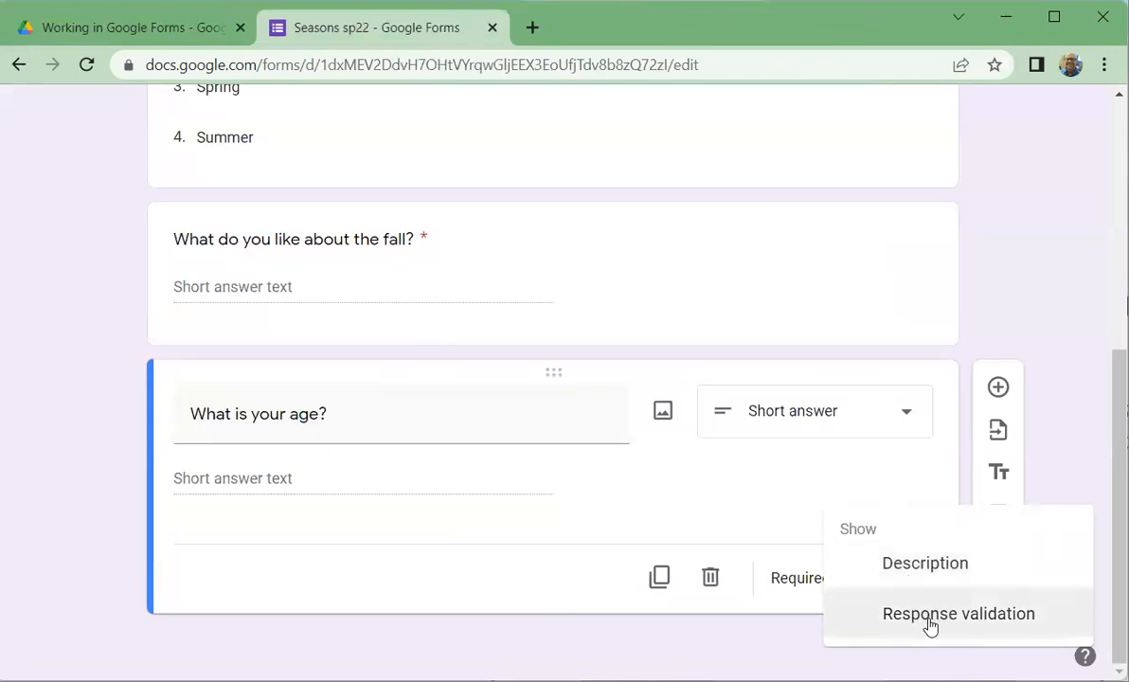
pyautogui.click(929, 616)
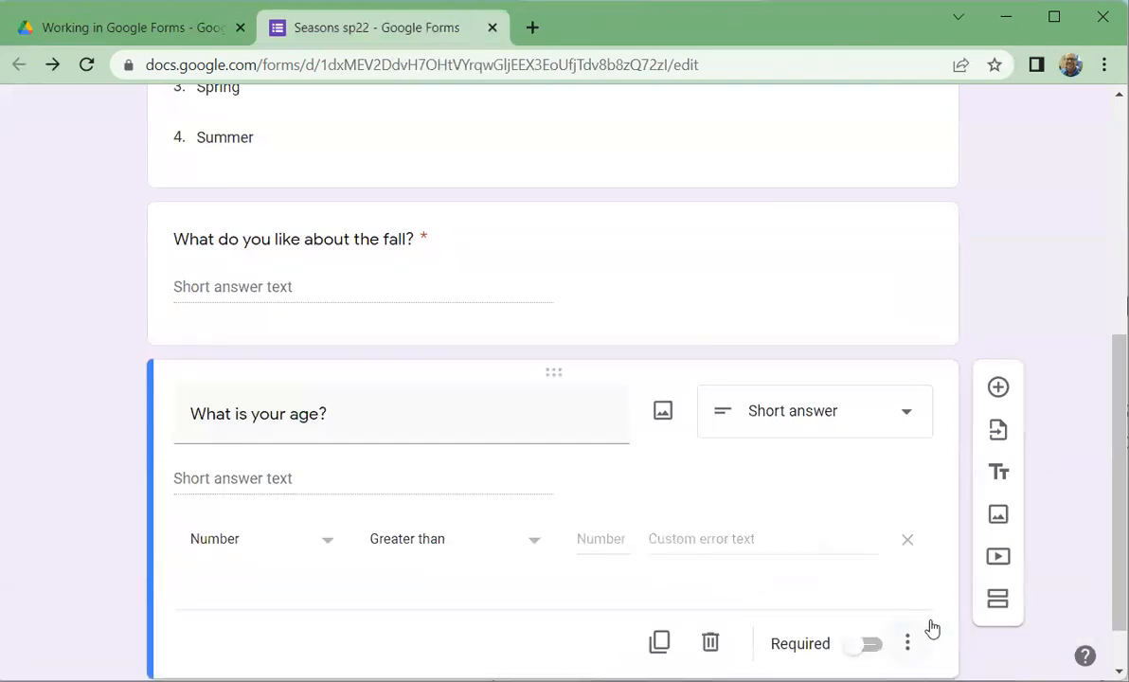
pyautogui.click(323, 549)
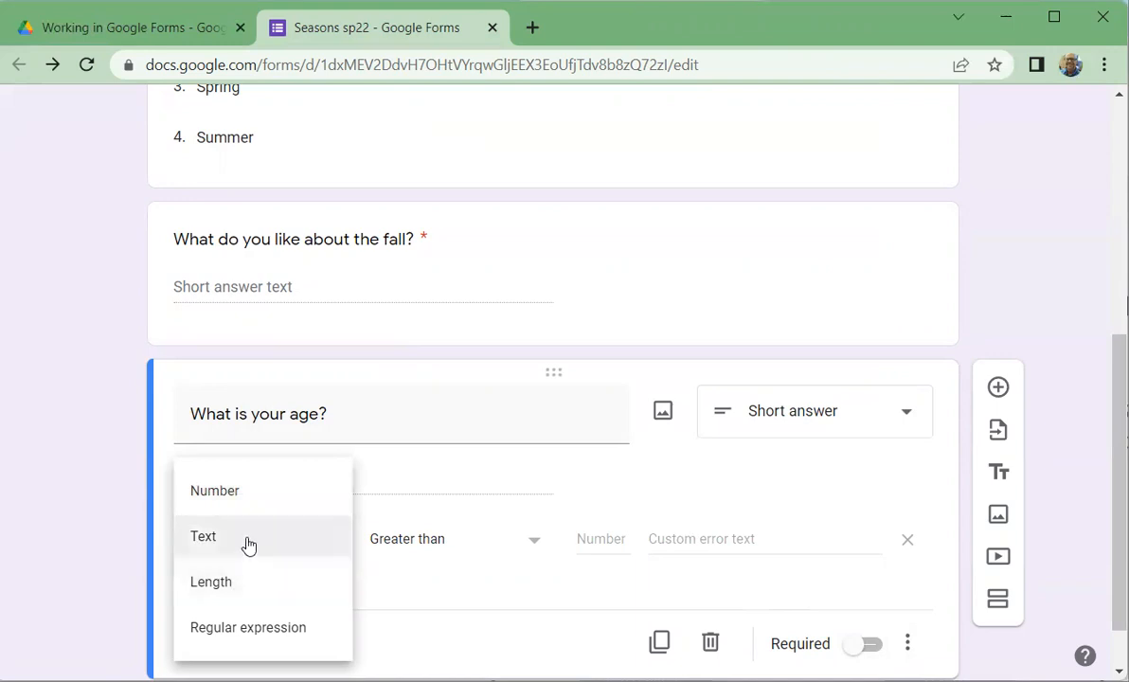
pyautogui.click(252, 498)
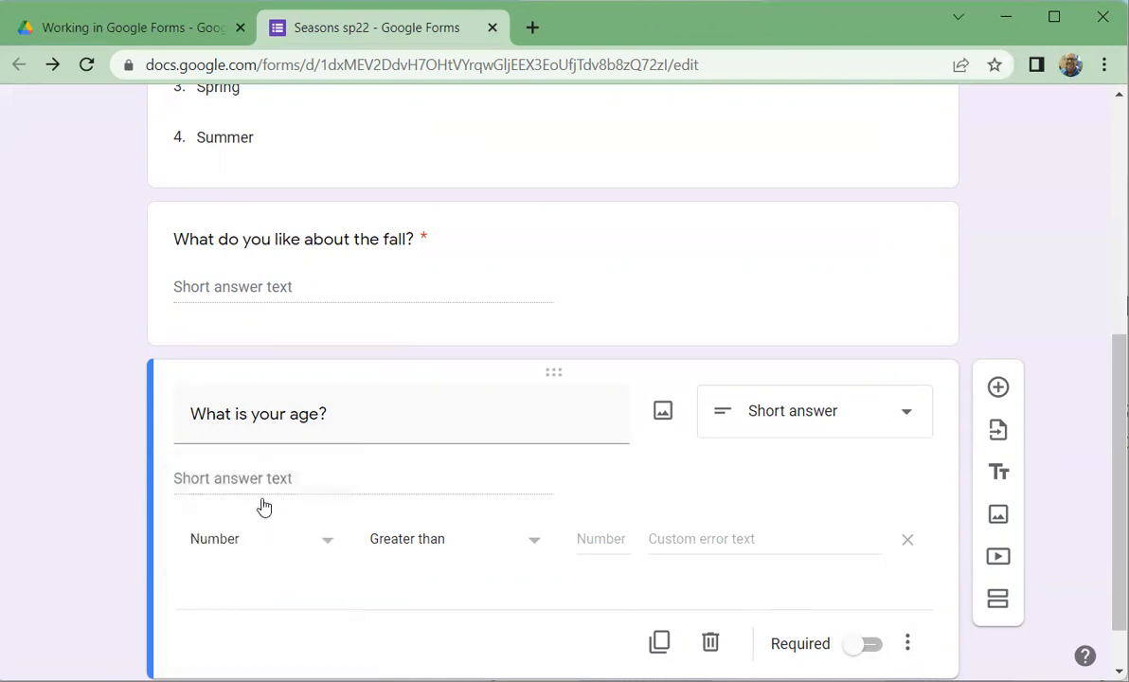
# Step: Set the age question's validation condition to Between, with limits 0 and 100
pyautogui.click(537, 549)
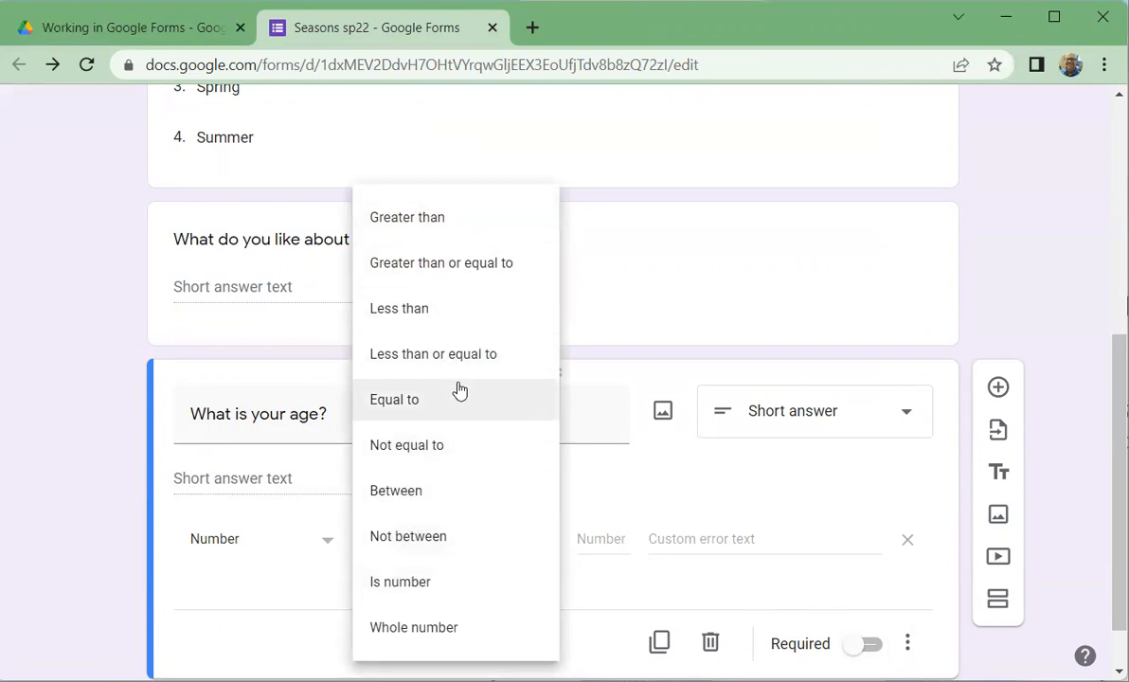
pyautogui.click(453, 506)
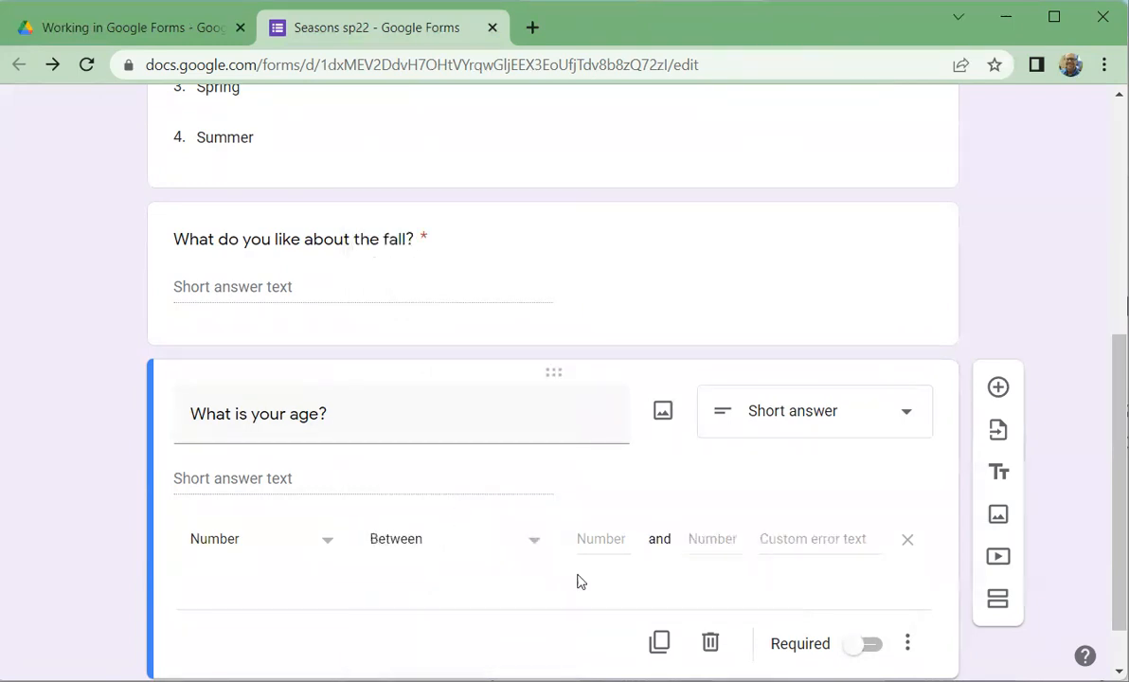
pyautogui.click(586, 536)
pyautogui.write('0')
pyautogui.click(728, 536)
pyautogui.write('10')
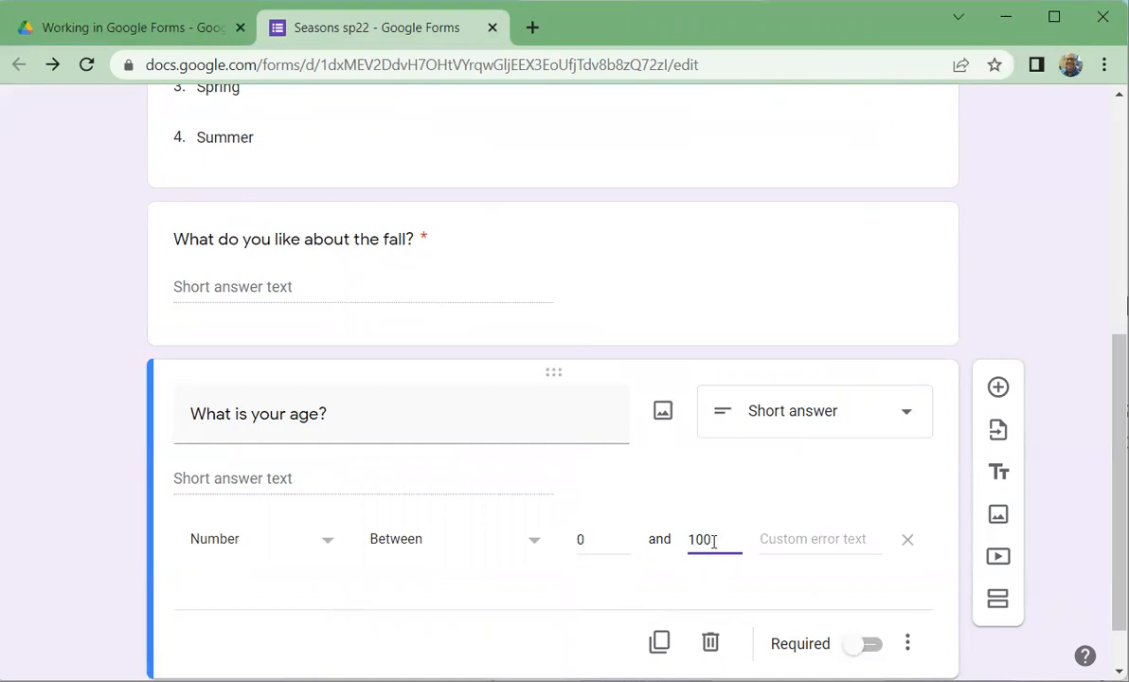
# Step: Set the age question's custom error text to "Please enter a number between 0 and 100"
pyautogui.click(752, 473)
pyautogui.click(821, 541)
pyautogui.write('Please enter a numer be')
pyautogui.press('BackSpace')
pyautogui.press('BackSpace')
pyautogui.press('BackSpace')
pyautogui.press('BackSpace')
pyautogui.press('BackSpace')
pyautogui.write('be')
pyautogui.press('BackSpace')
pyautogui.write('er')
pyautogui.write(' between')
pyautogui.write(' 0 and 100')
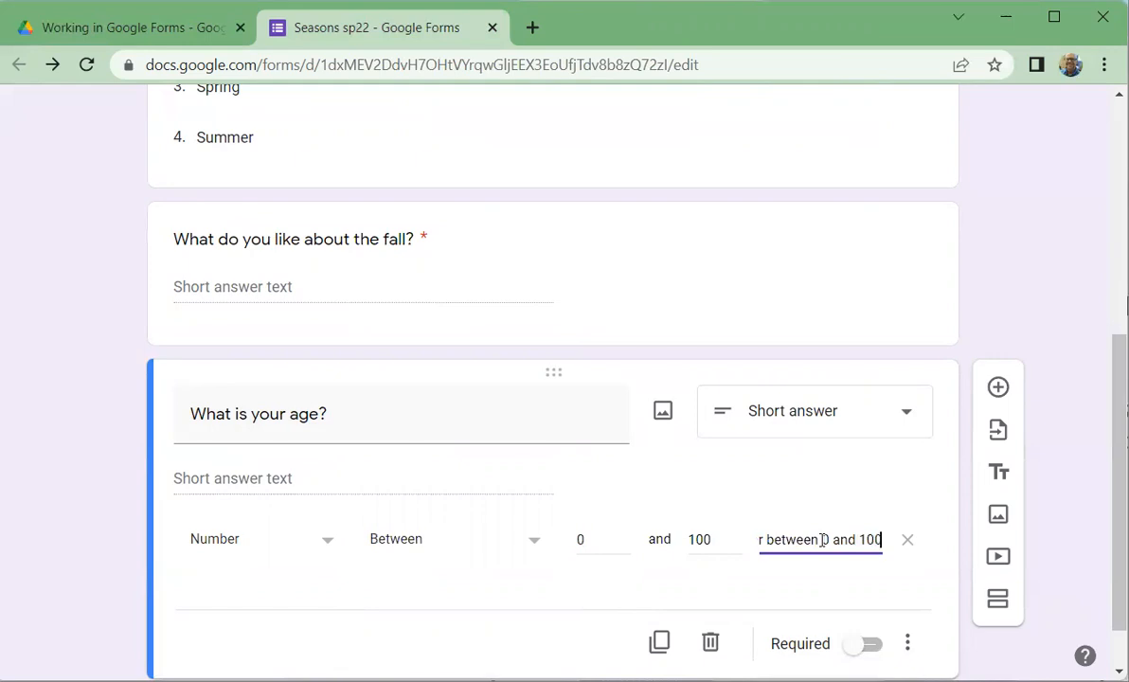
pyautogui.click(755, 589)
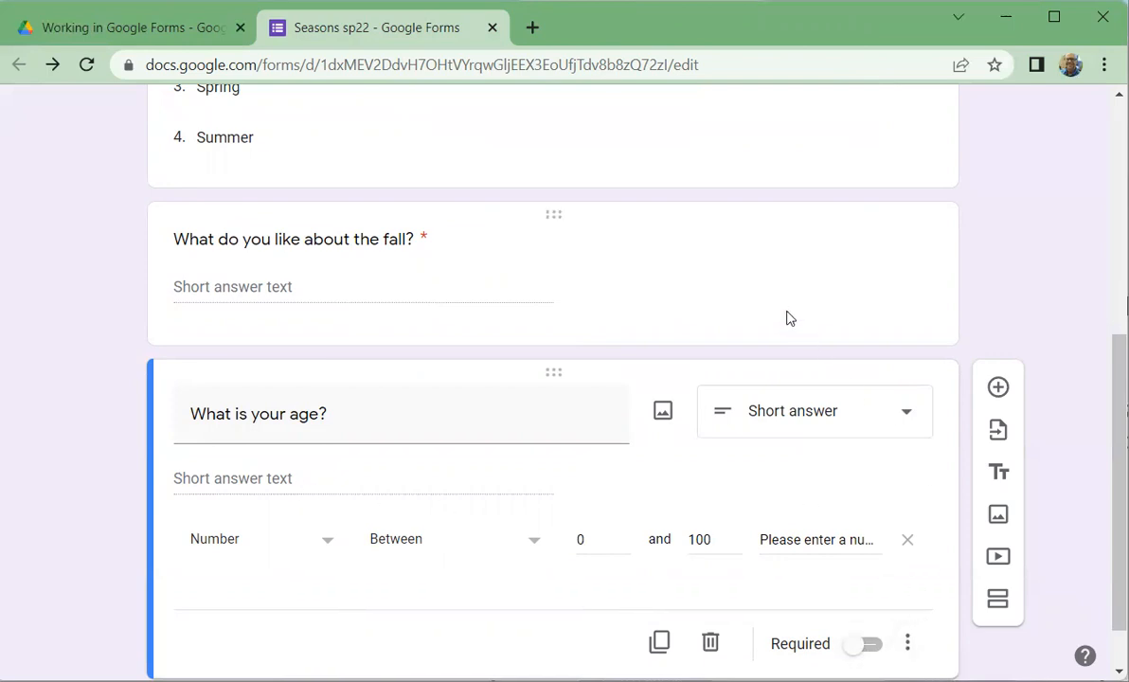
# Step: Preview the survey and check the restored age answer against the validation rule
pyautogui.scroll(2, 587, 287)
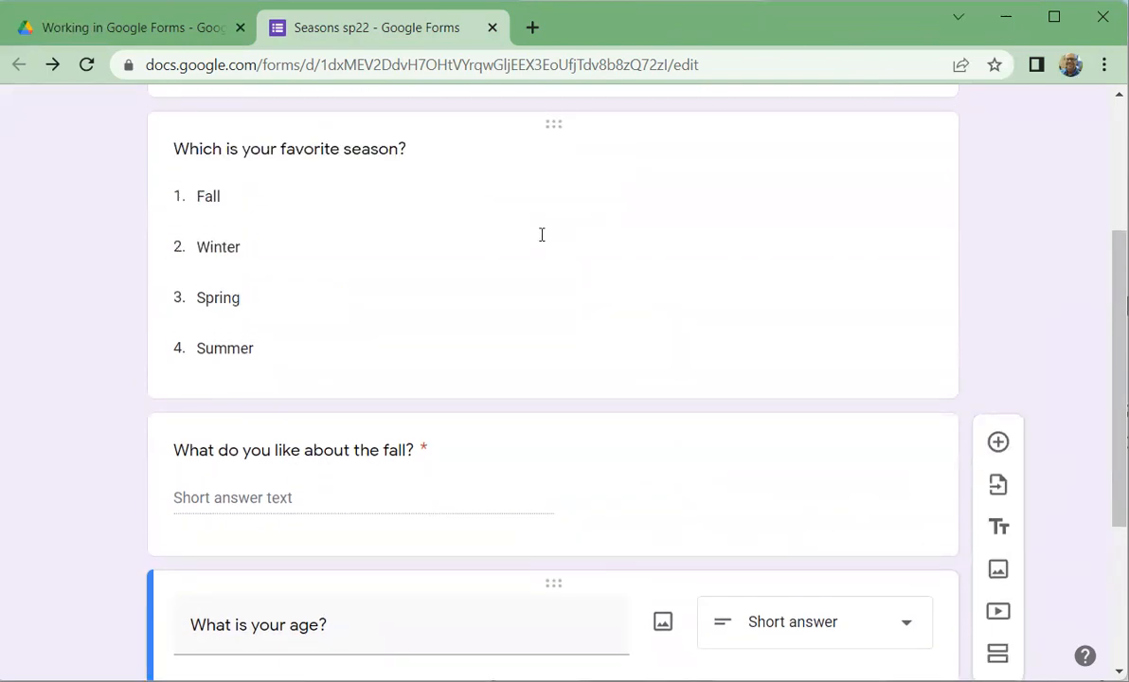
pyautogui.scroll(3, 510, 273)
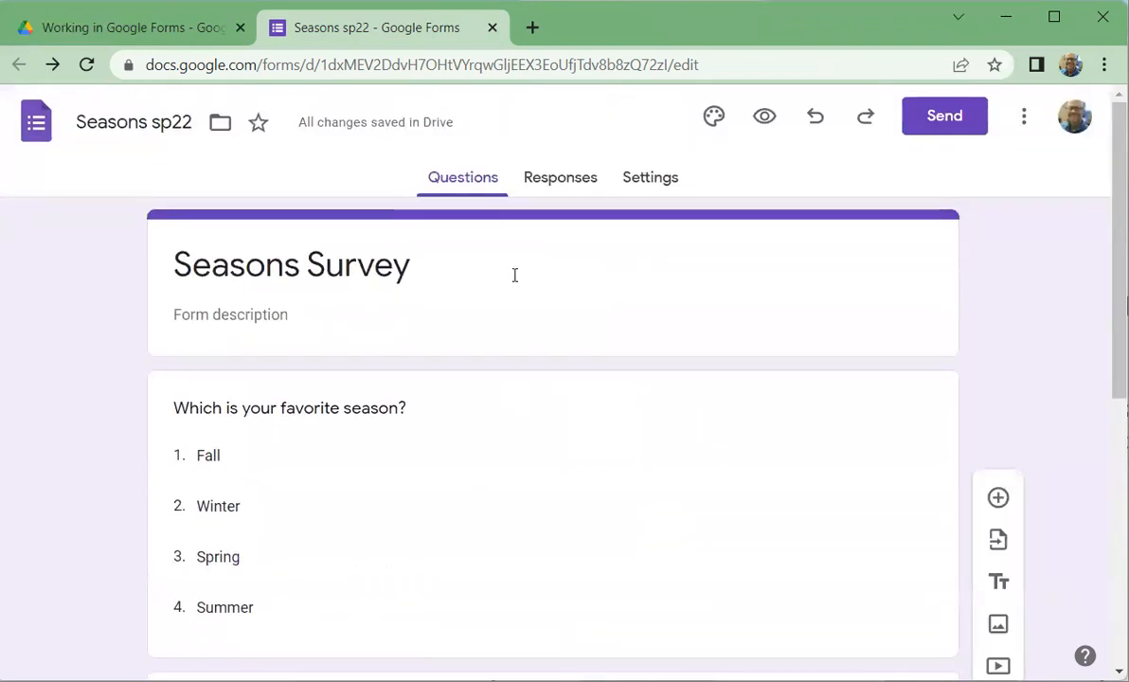
pyautogui.click(772, 128)
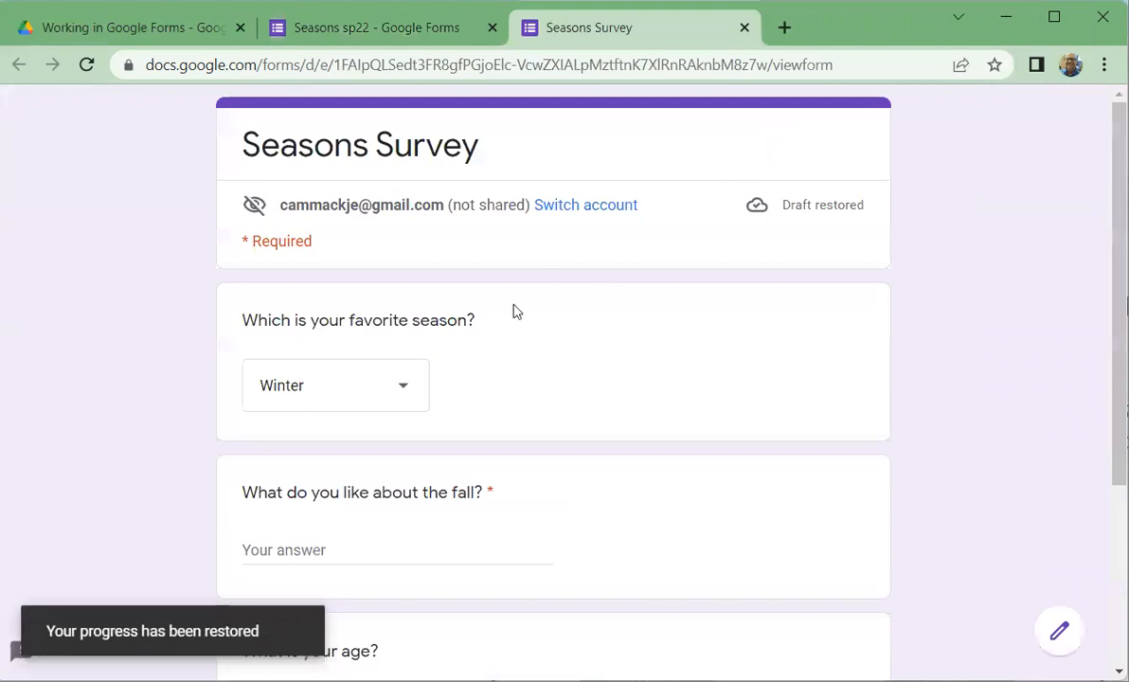
pyautogui.scroll(-3, 515, 312)
pyautogui.click(343, 436)
pyautogui.moveTo(341, 434); pyautogui.dragTo(230, 435)
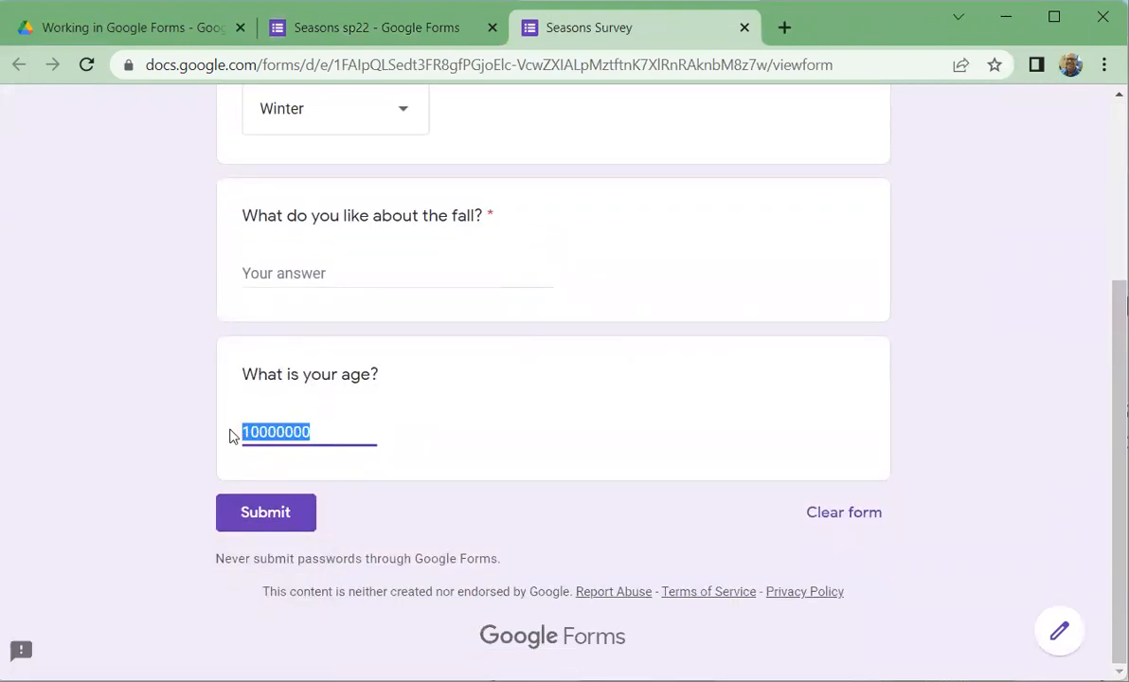
pyautogui.click(502, 412)
pyautogui.click(327, 431)
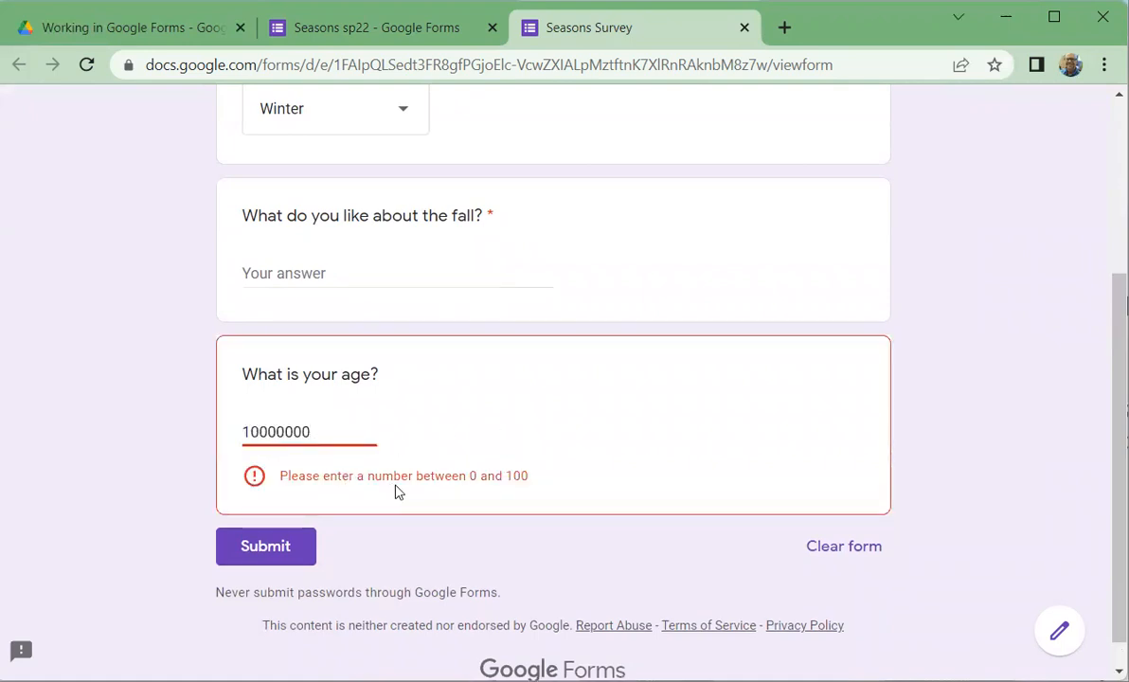
# Step: Test the age validation with the answers "old" and 40, and close the preview
pyautogui.moveTo(322, 431); pyautogui.dragTo(239, 429)
pyautogui.write('old')
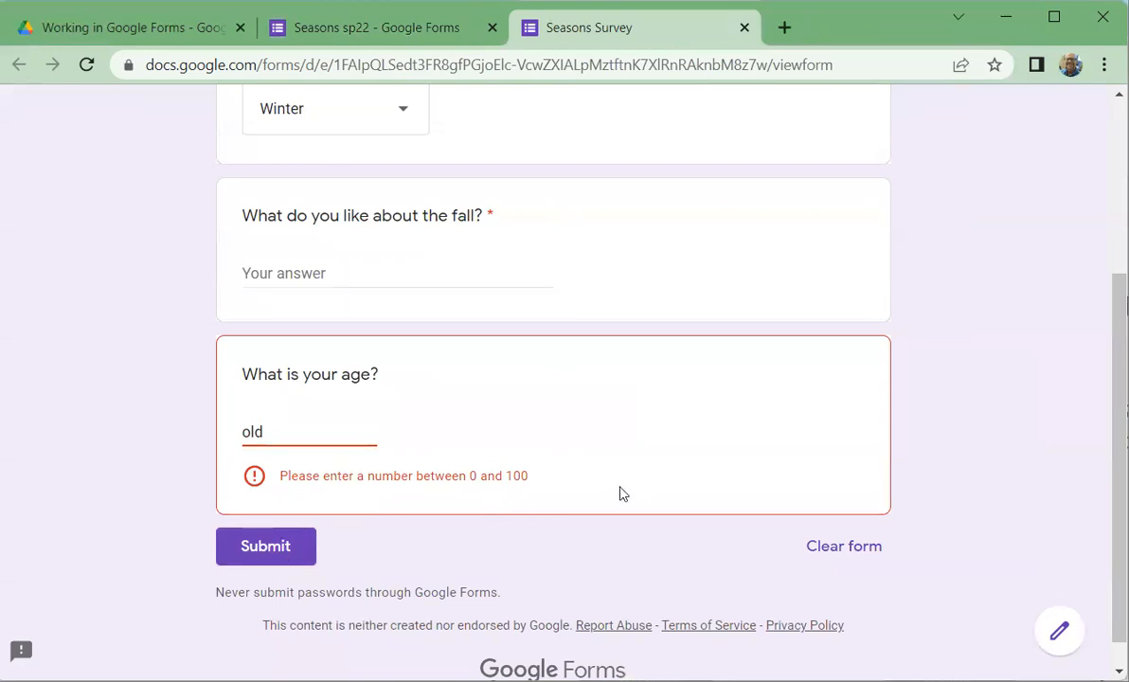
pyautogui.moveTo(292, 434); pyautogui.dragTo(186, 452)
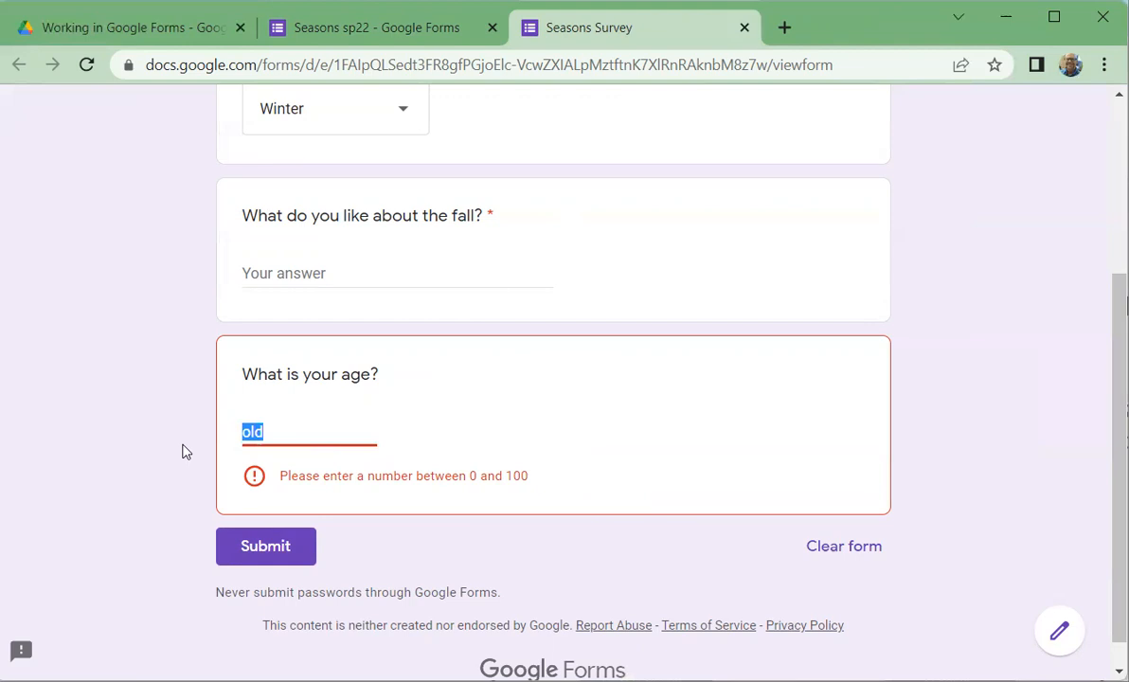
pyautogui.write('40')
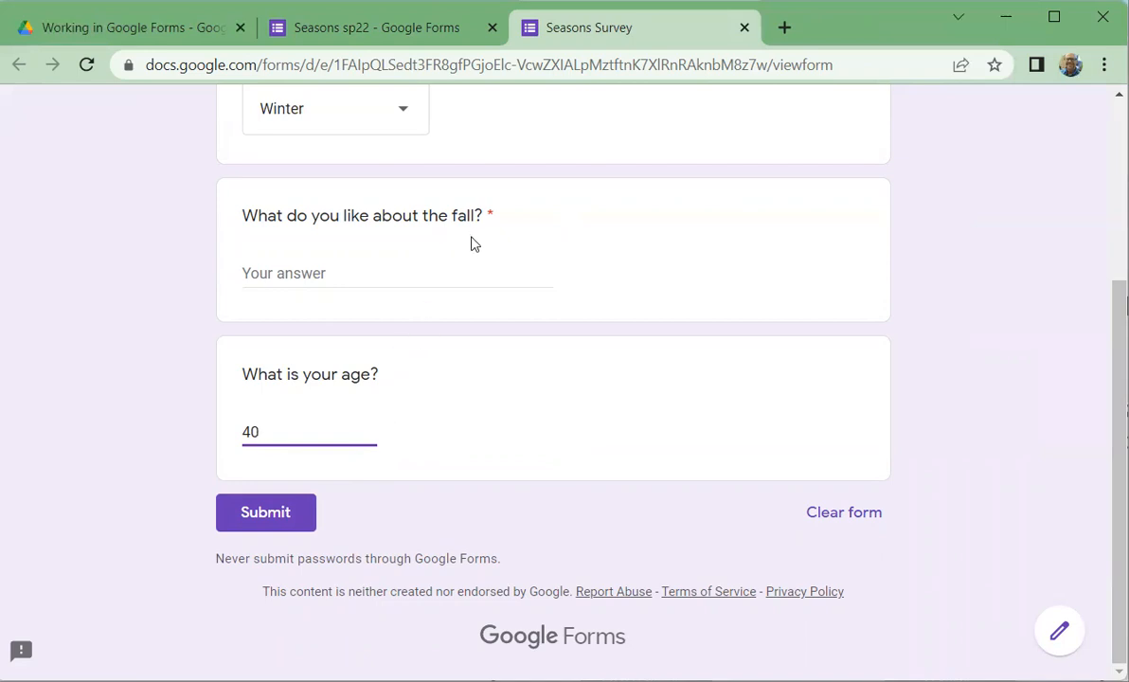
pyautogui.click(746, 27)
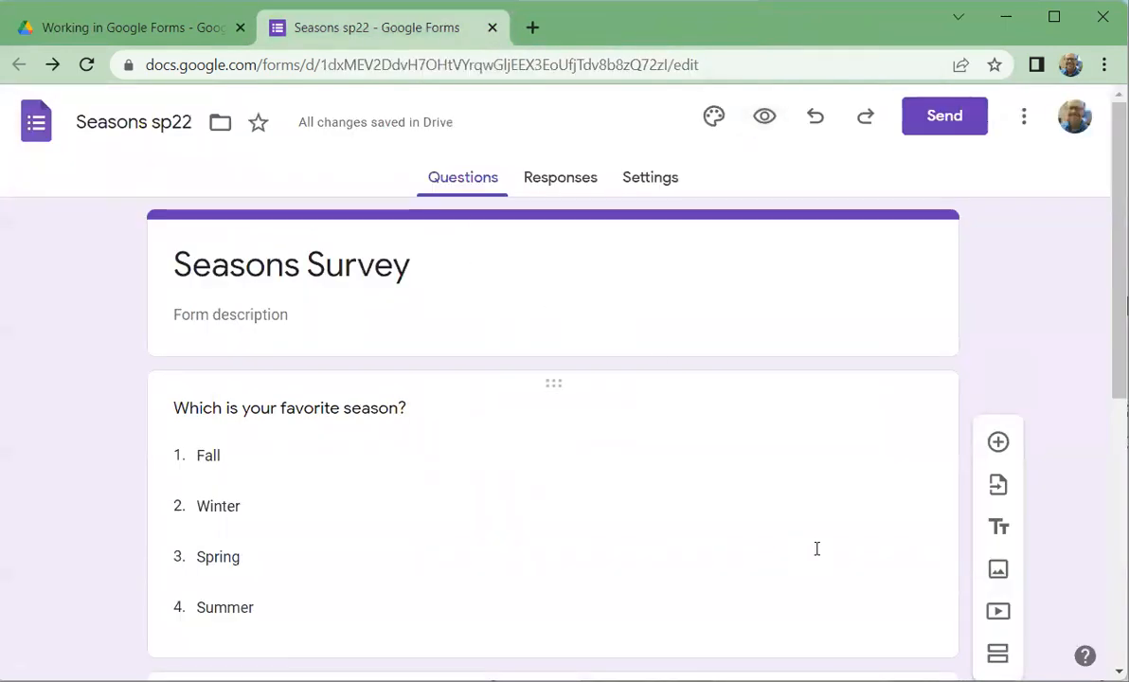
# Step: Add a question below the age question with the text "How well do you like the fall?"
pyautogui.scroll(-1, 811, 532)
pyautogui.scroll(-3, 812, 531)
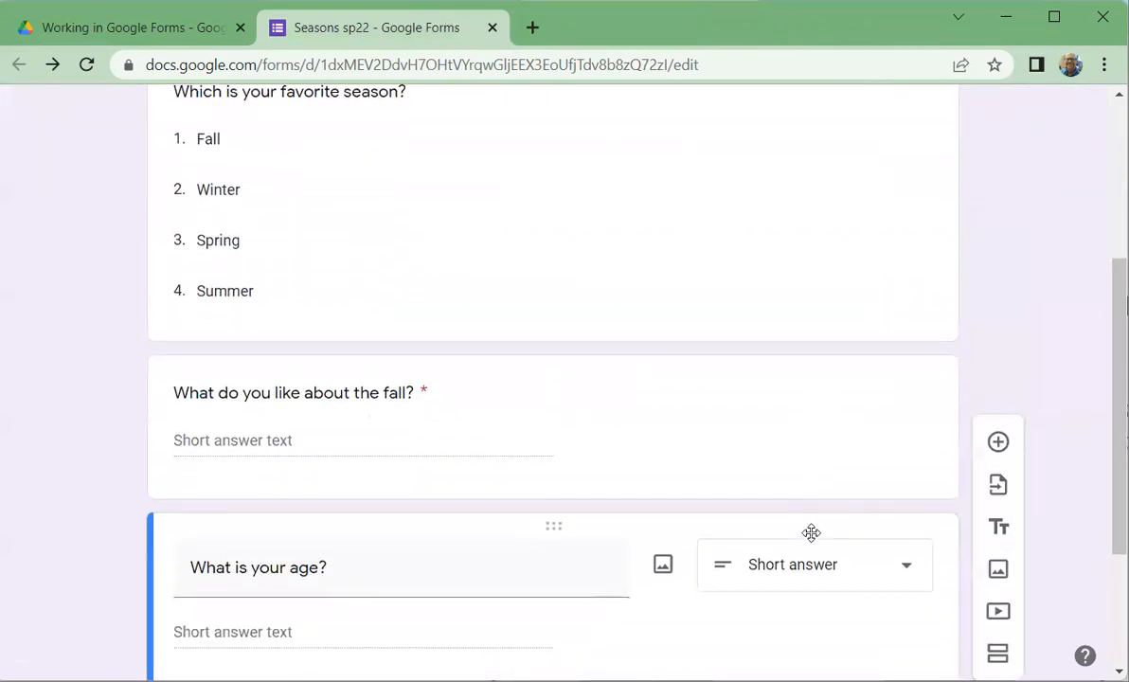
pyautogui.scroll(-1, 809, 531)
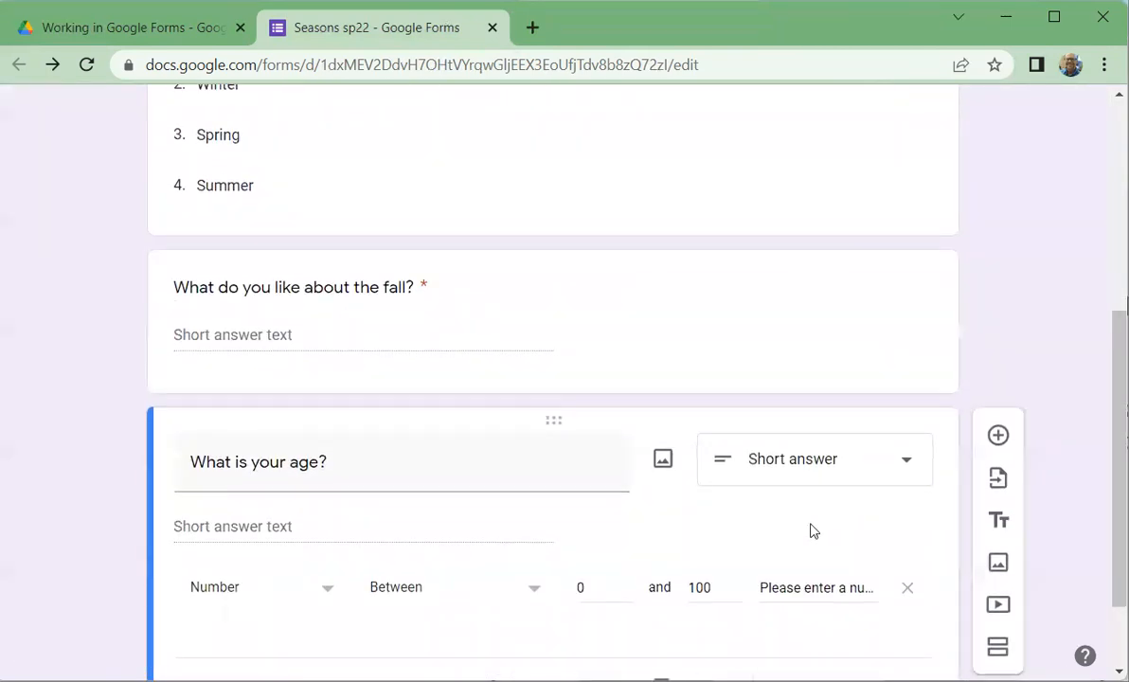
pyautogui.scroll(-1, 875, 545)
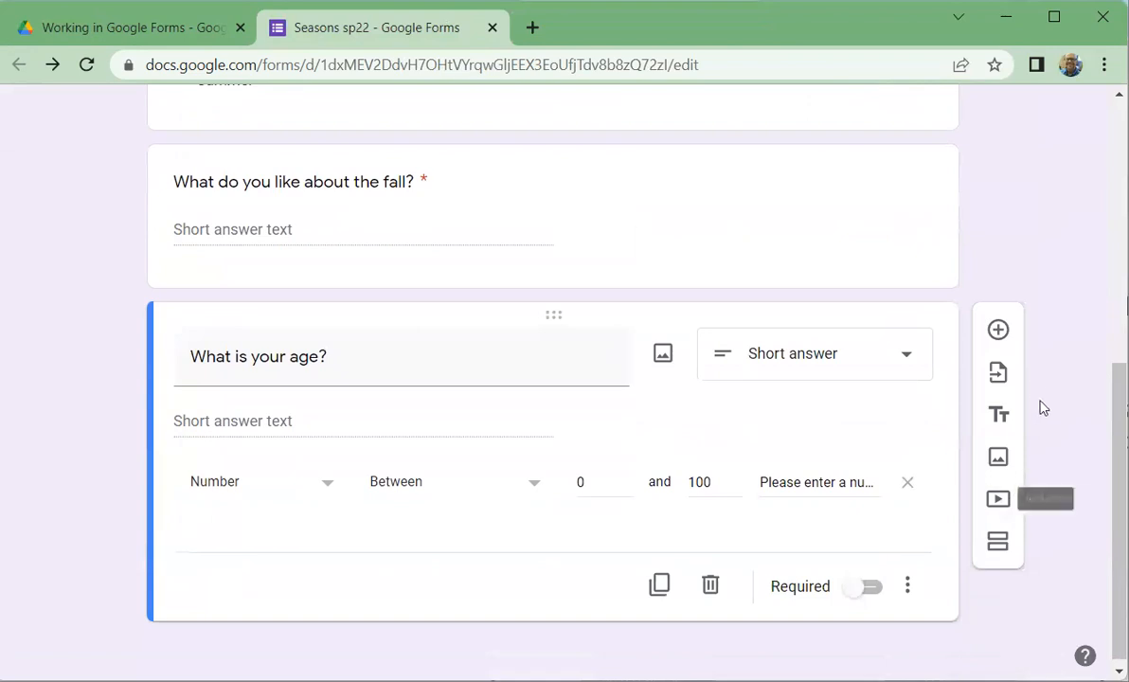
pyautogui.click(999, 333)
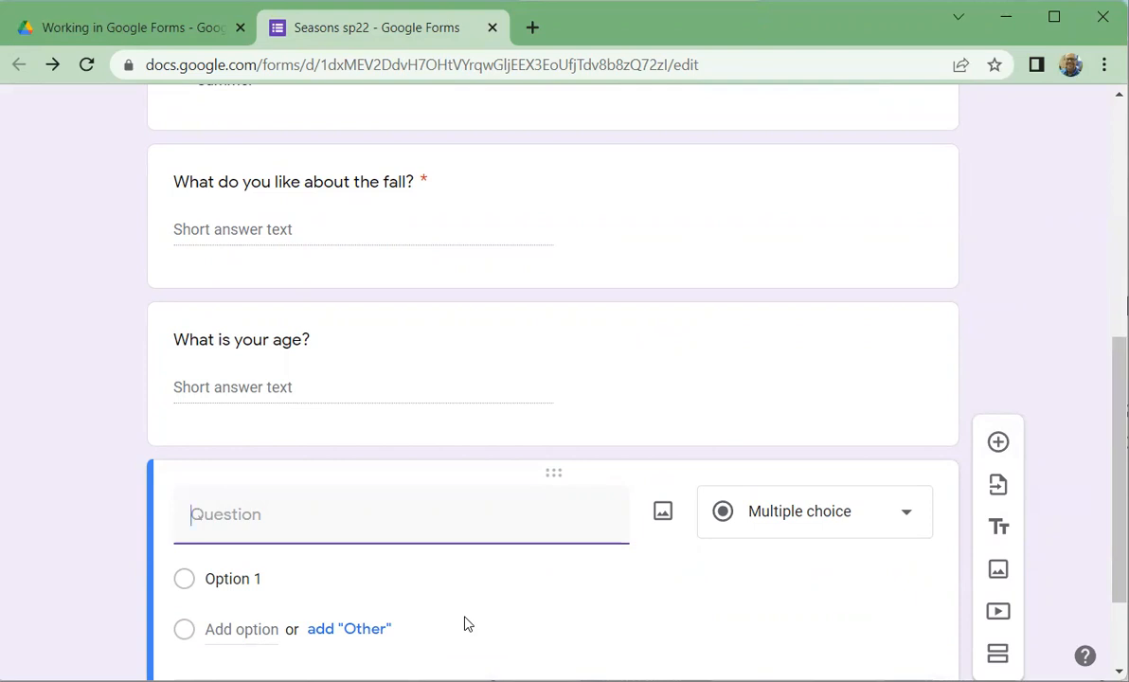
pyautogui.write('How well do you lk')
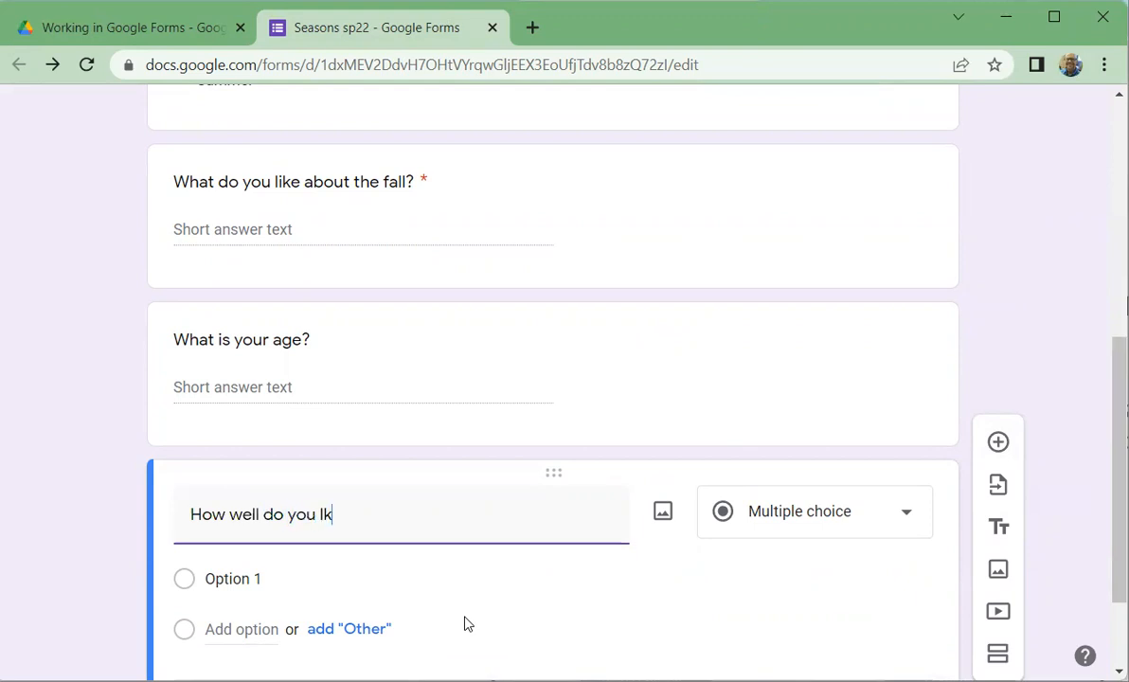
pyautogui.press('BackSpace')
pyautogui.write('ike the fall?')
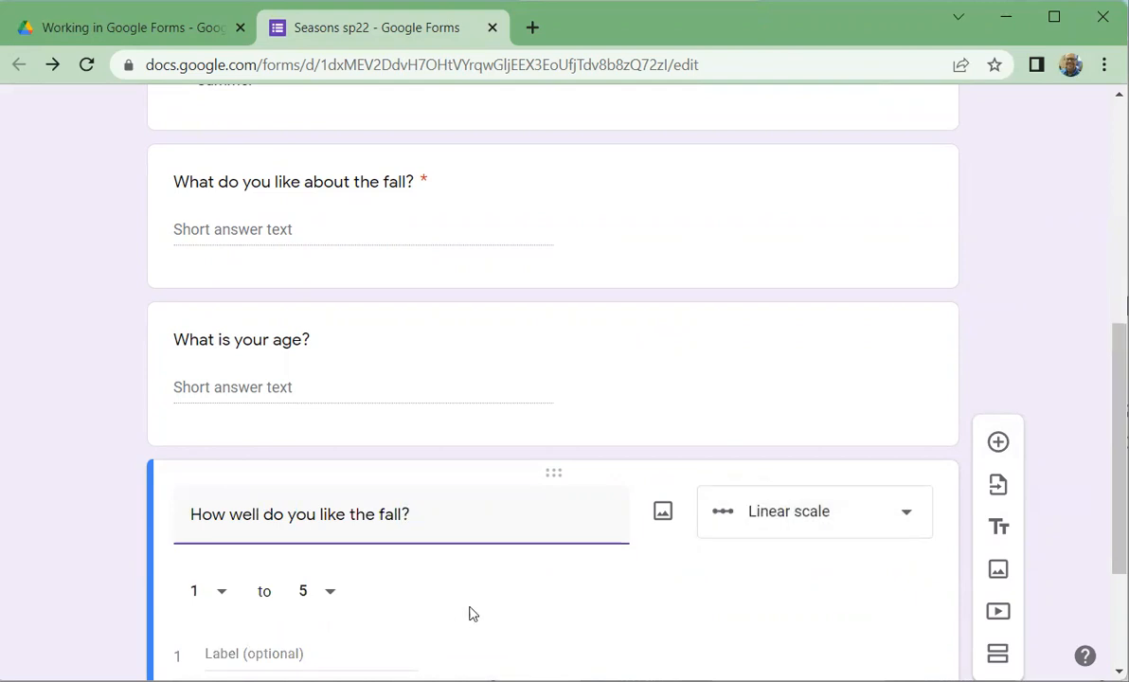
# Step: Check the available question types and set the fall question's linear scale to run from 1 to 10
pyautogui.scroll(-2, 702, 464)
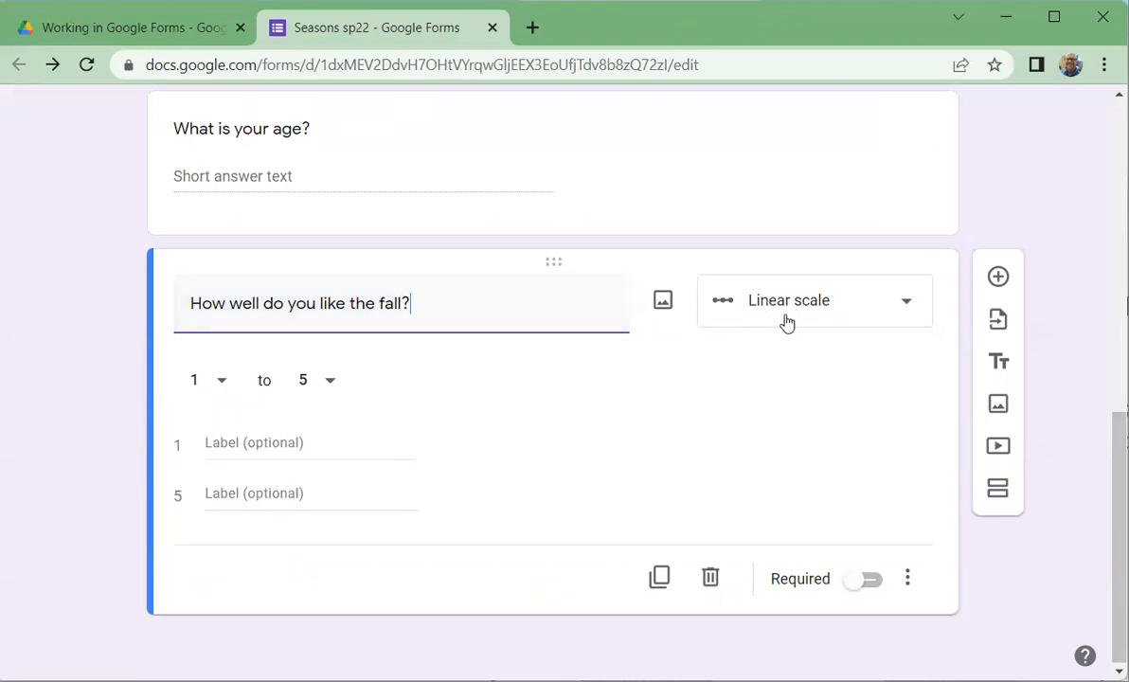
pyautogui.click(838, 307)
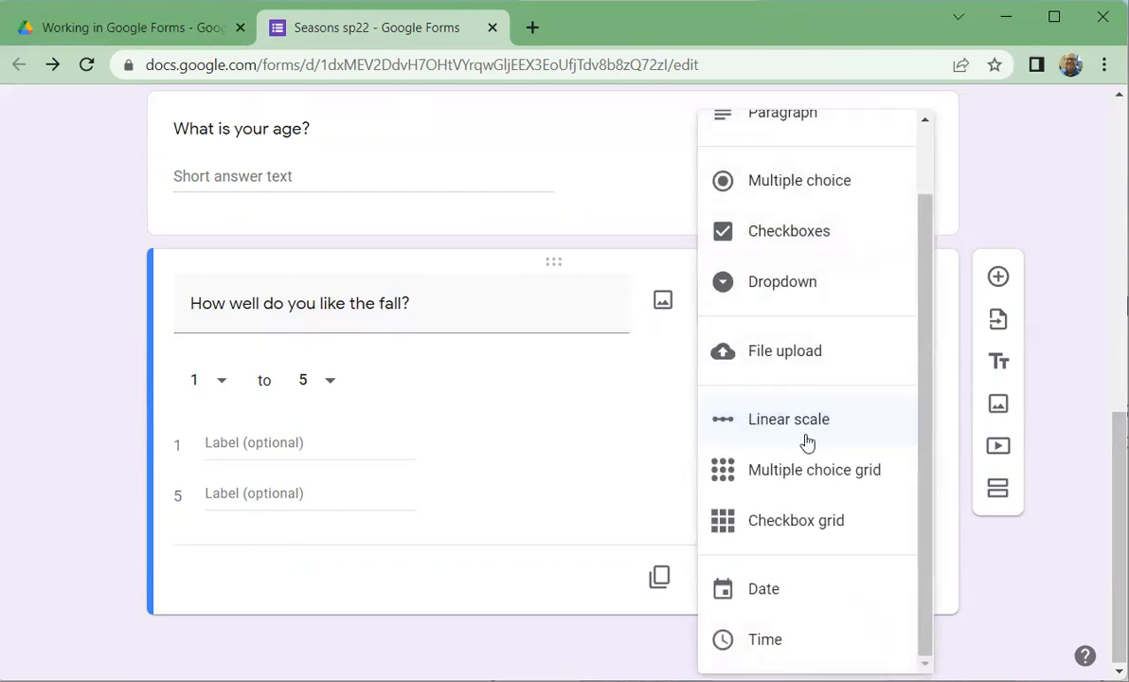
pyautogui.scroll(1, 806, 208)
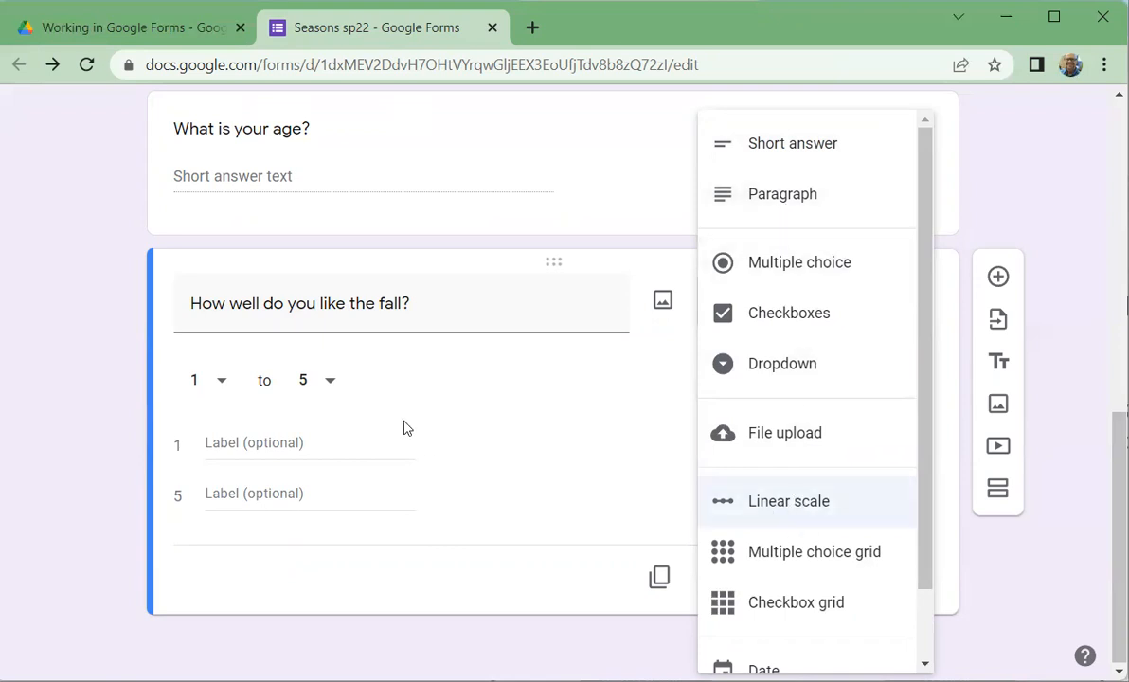
pyautogui.click(331, 386)
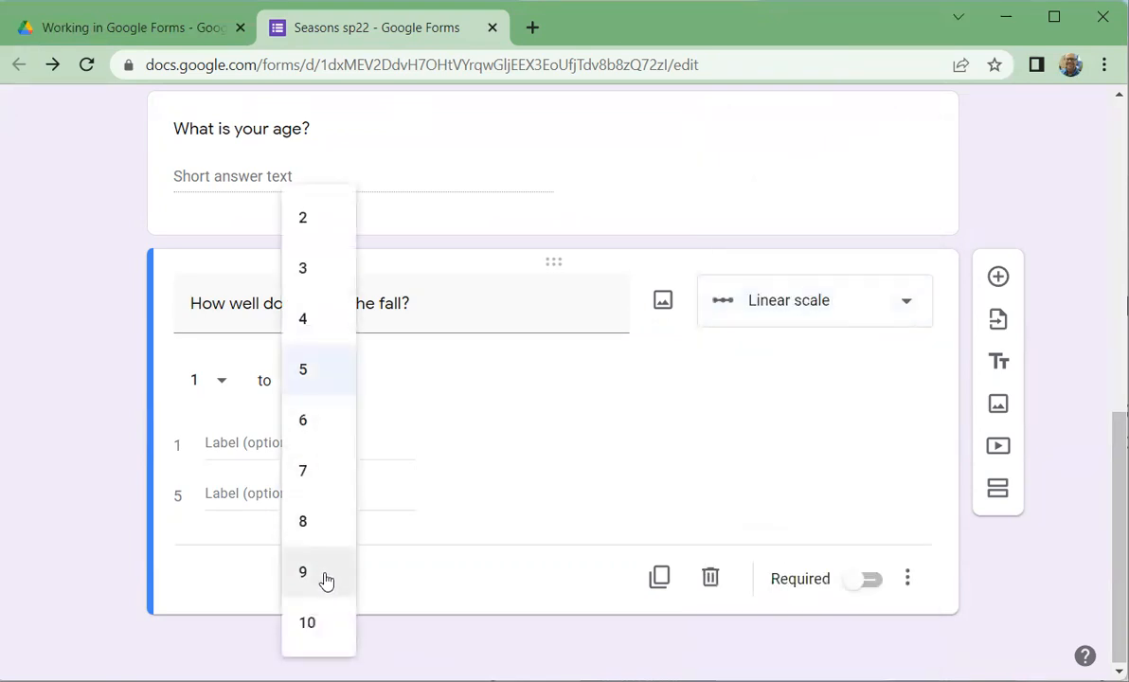
pyautogui.click(318, 625)
# Step: Label the fall question's scale ends "hate it" for 1 and "love it!!" for 10
pyautogui.click(278, 444)
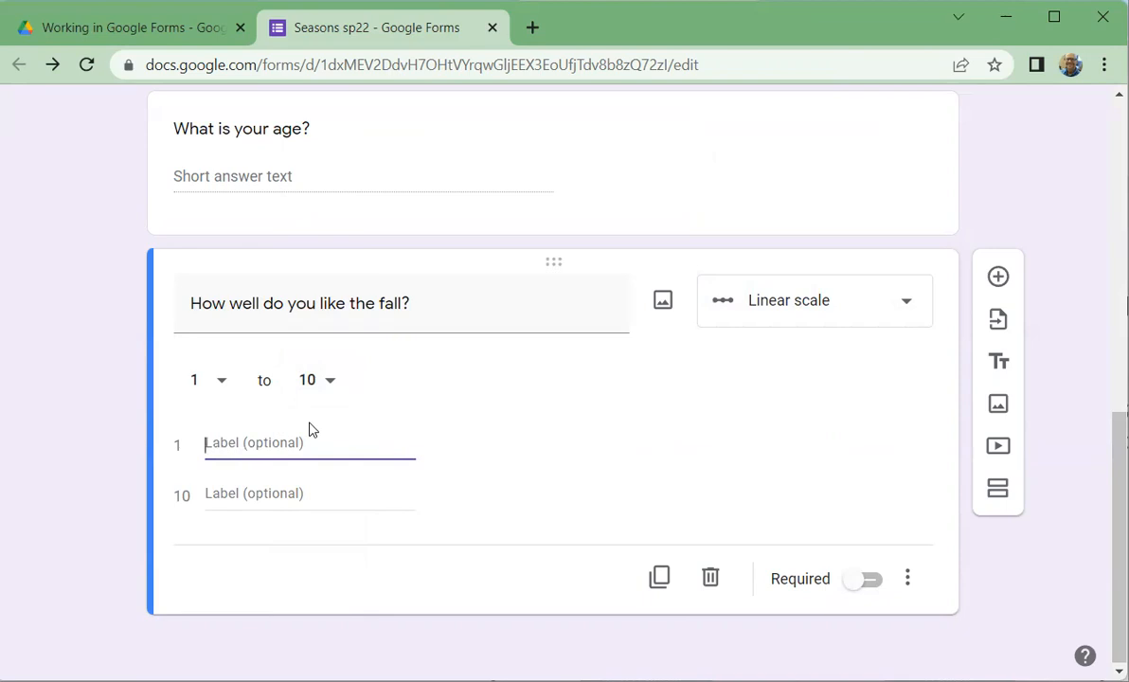
pyautogui.write('me')
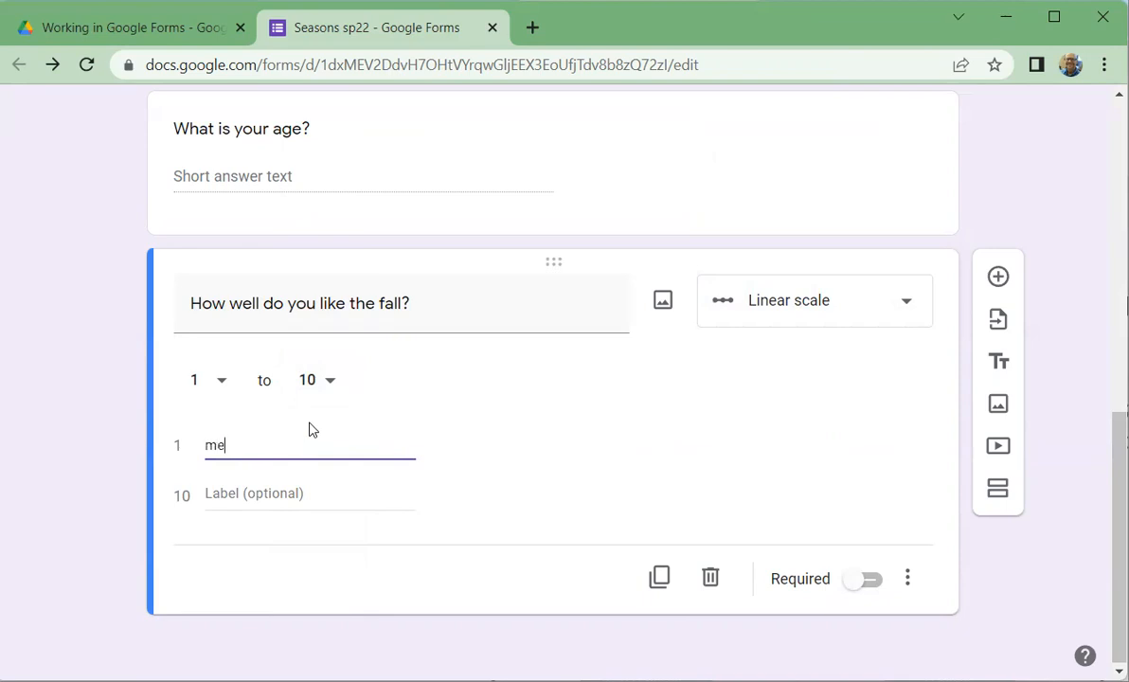
pyautogui.press('BackSpace')
pyautogui.press('BackSpace')
pyautogui.press('BackSpace')
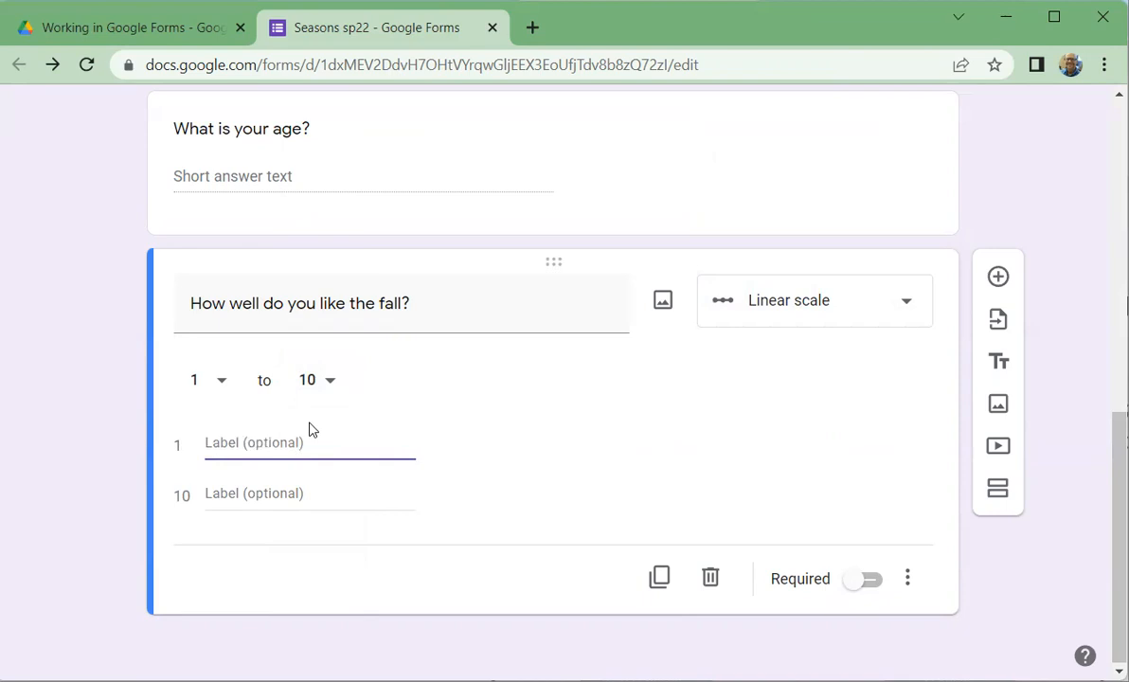
pyautogui.write('hate it it')
pyautogui.click(264, 493)
pyautogui.write('love it!!')
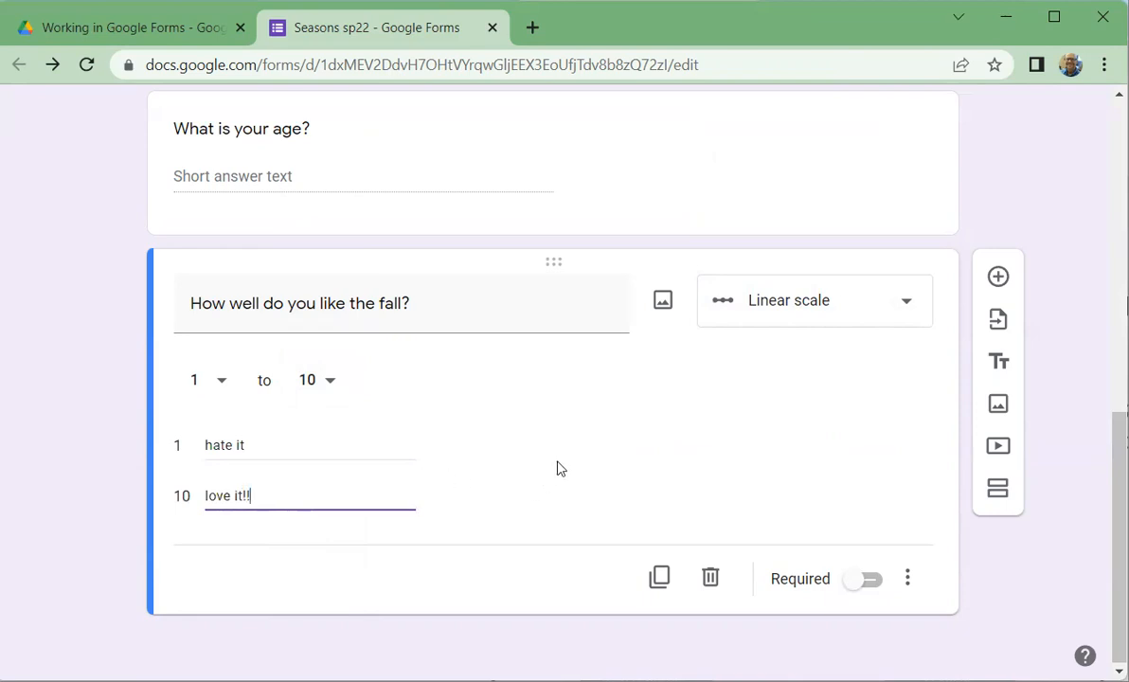
# Step: Preview the survey to examine how the linear scale question appears to respondents, and close the preview
pyautogui.scroll(4, 755, 521)
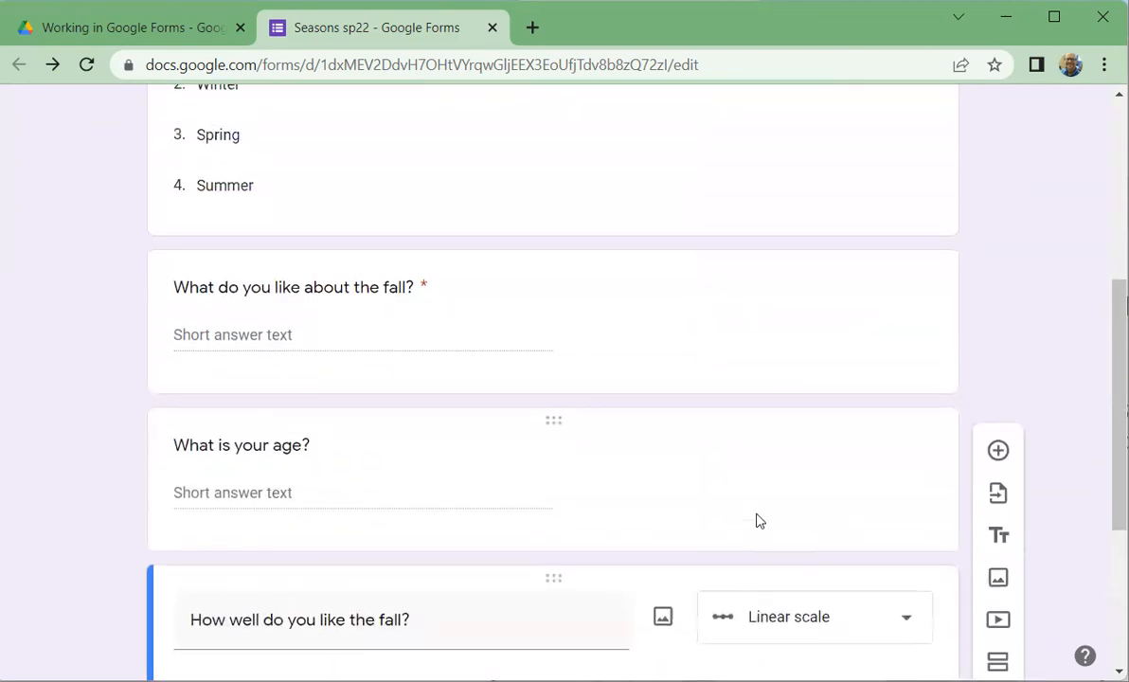
pyautogui.scroll(5, 580, 407)
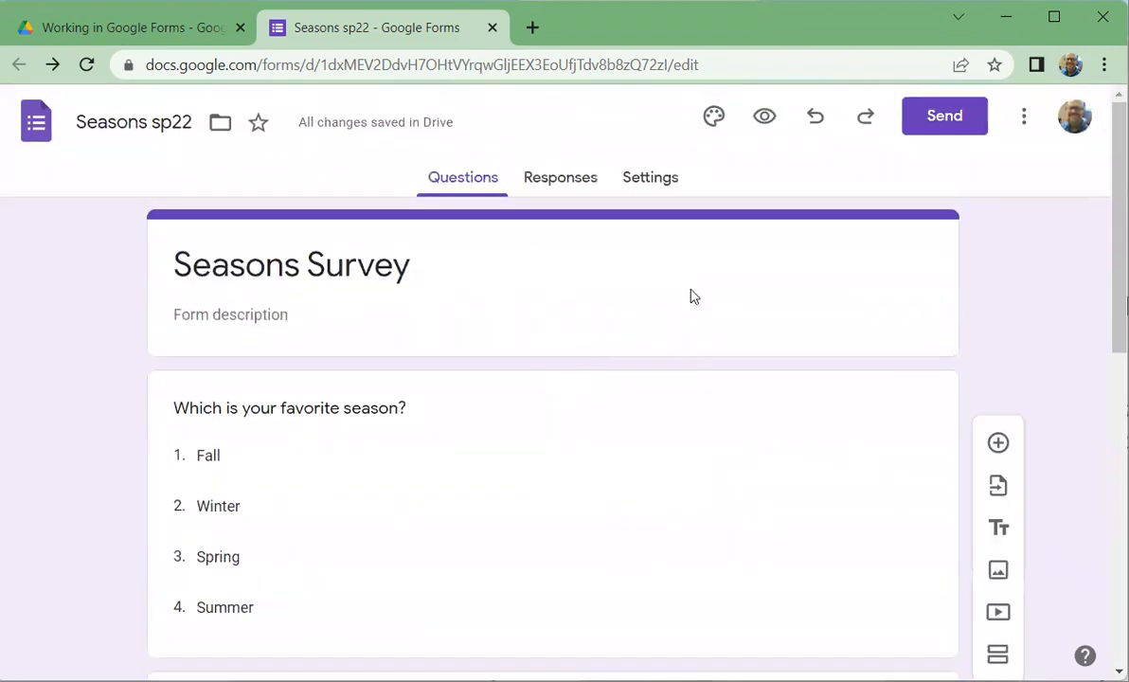
pyautogui.click(765, 117)
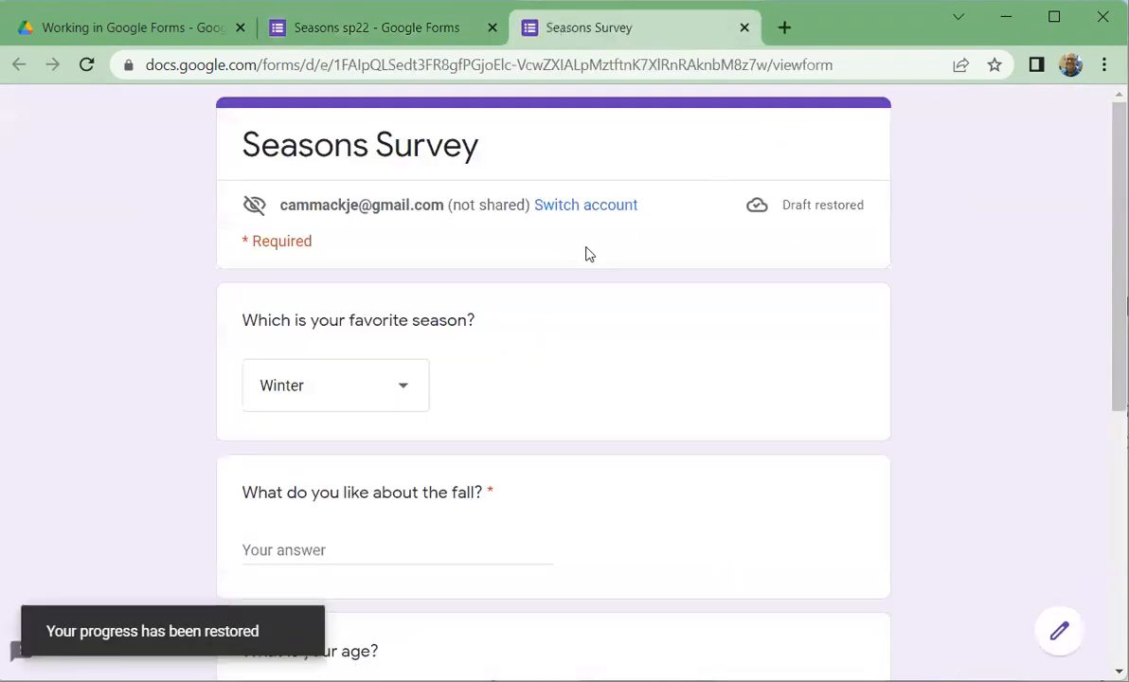
pyautogui.scroll(-2, 584, 256)
pyautogui.scroll(-3, 584, 257)
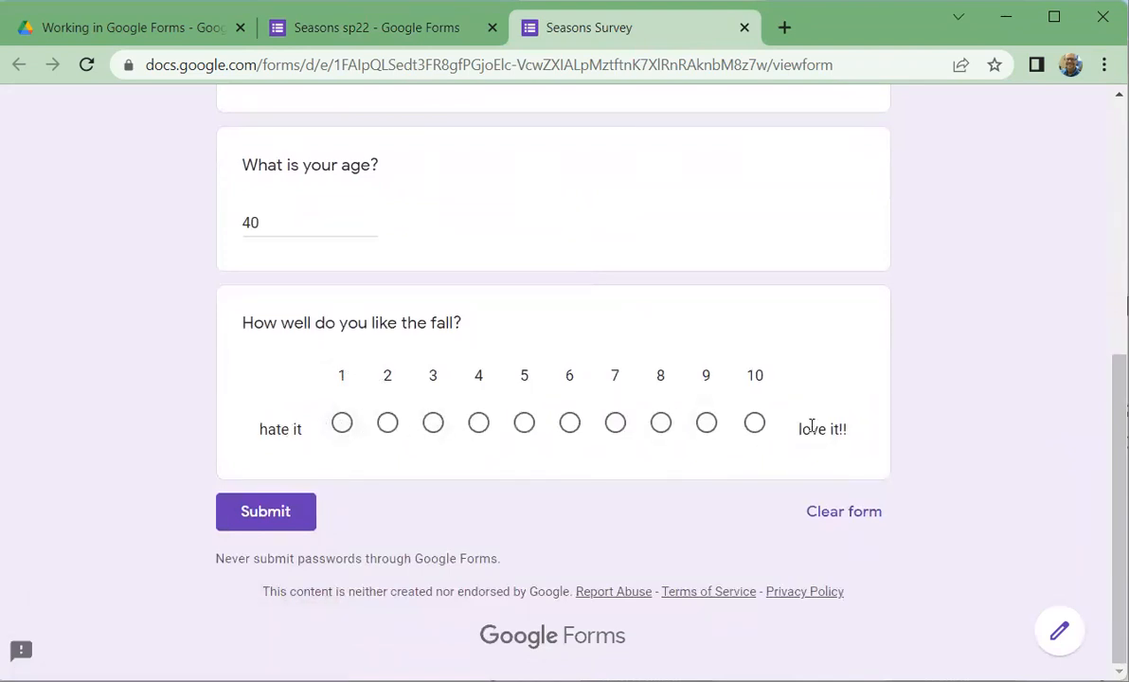
pyautogui.scroll(2, 560, 344)
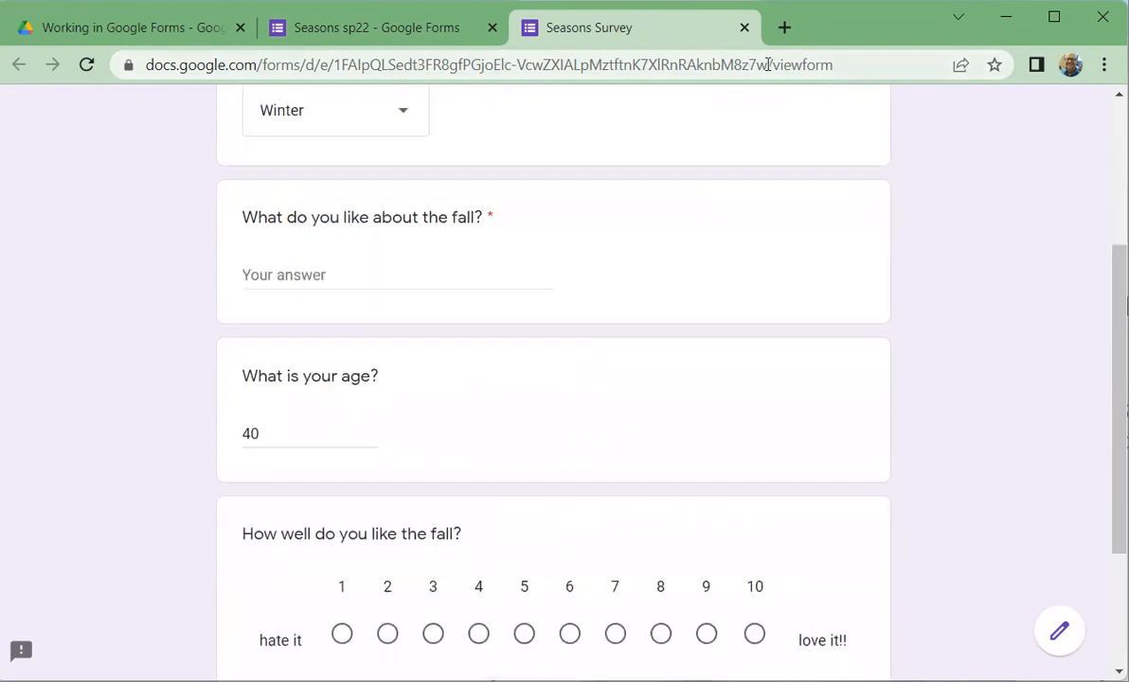
pyautogui.click(744, 27)
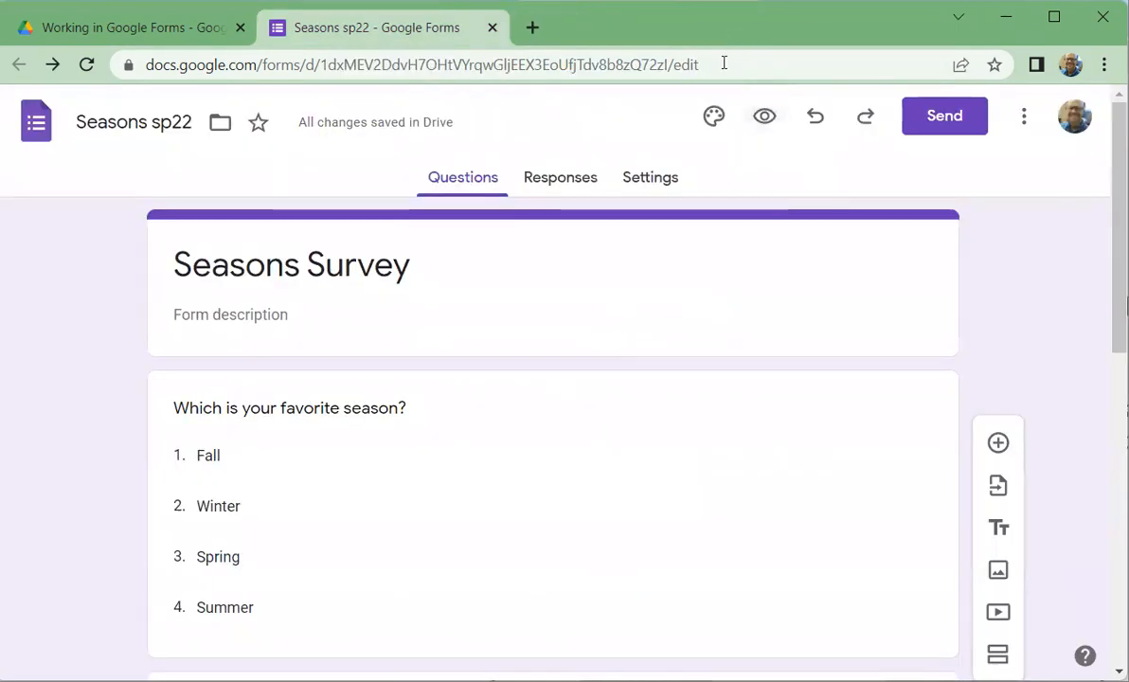
# Step: Change the question about liking the fall to a multiple choice grid
pyautogui.scroll(-8, 720, 383)
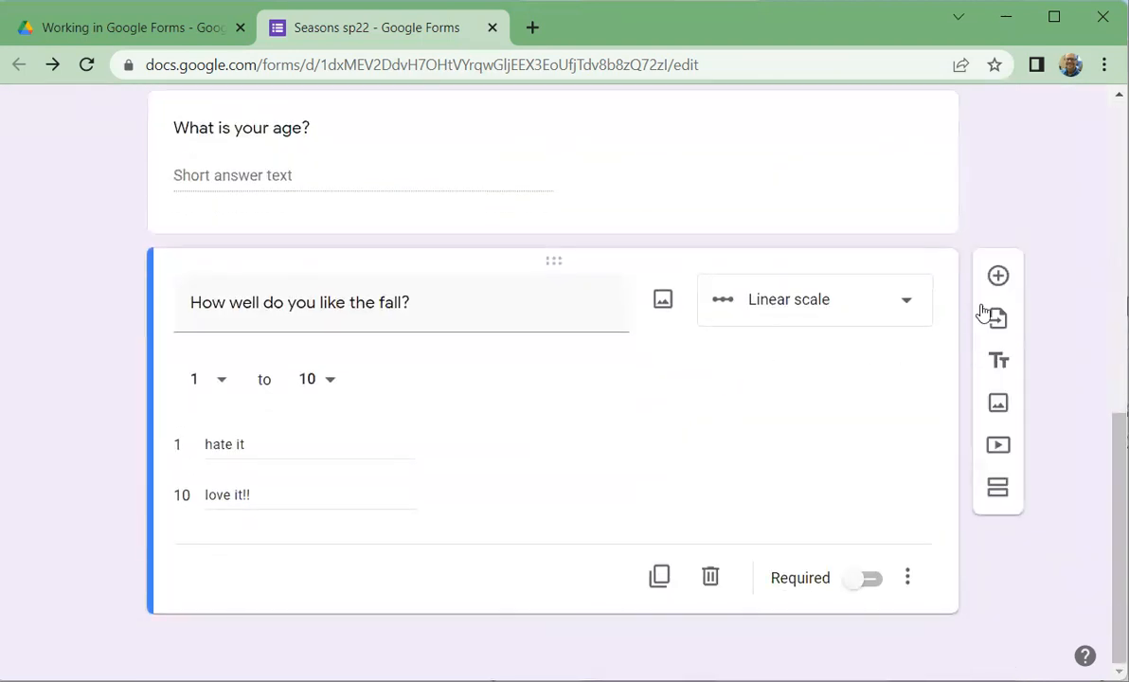
pyautogui.click(876, 313)
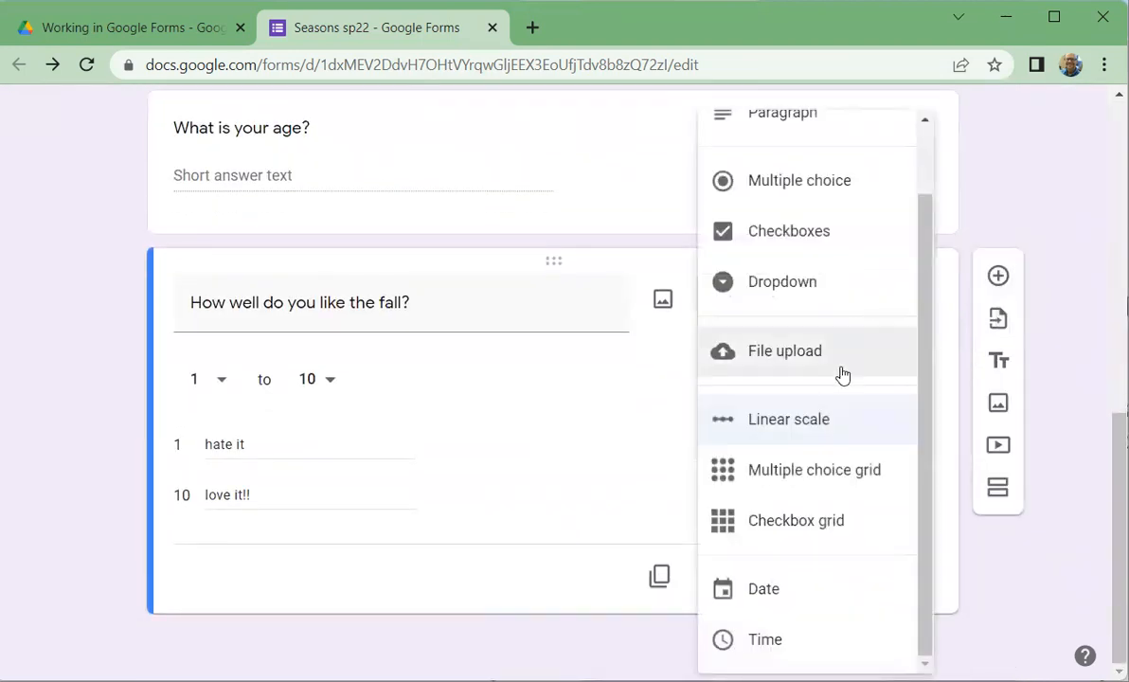
pyautogui.click(846, 483)
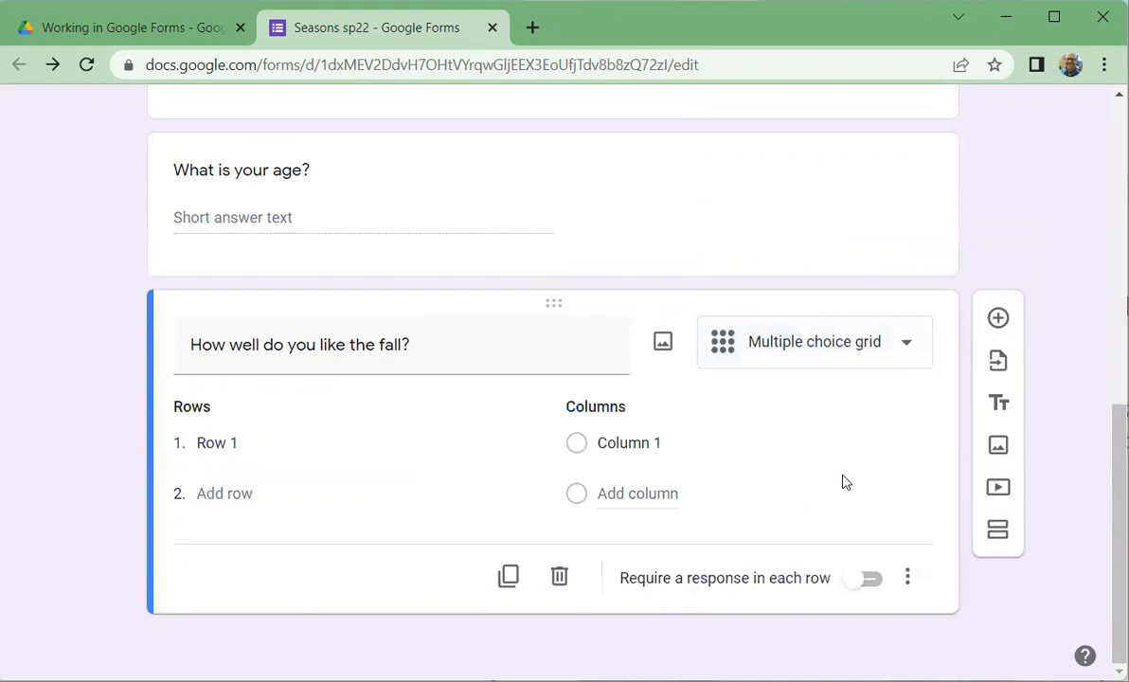
# Step: Replace the grid question's text with "how would you rate the seasons?"
pyautogui.tripleClick(386, 344)
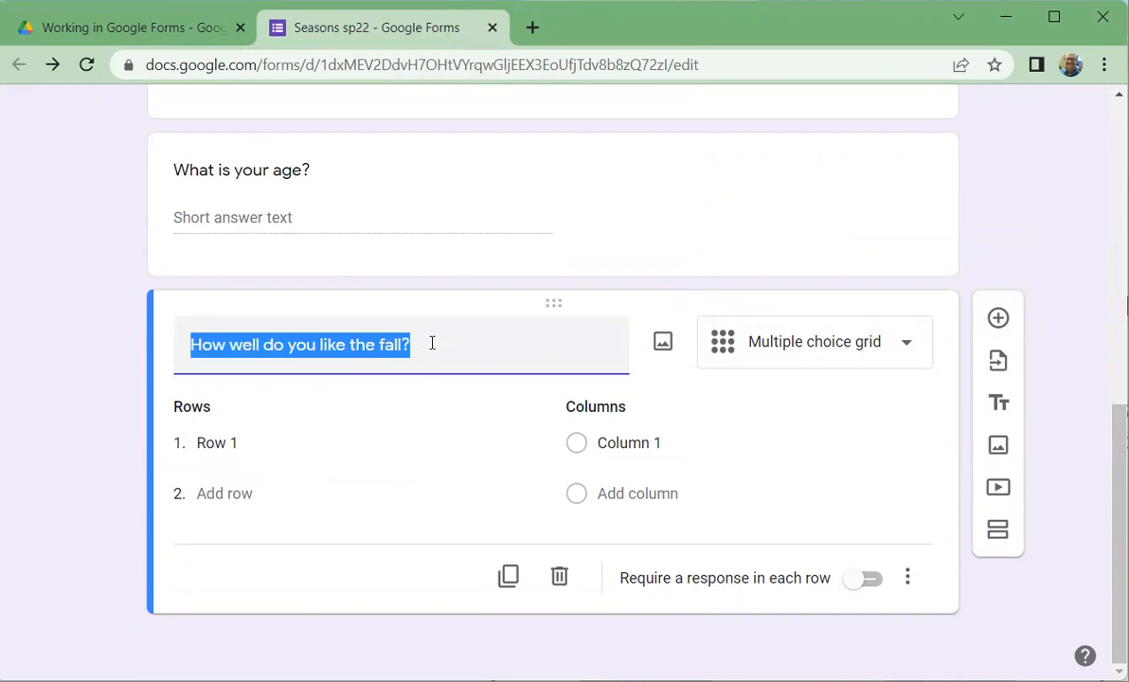
pyautogui.write('how wee')
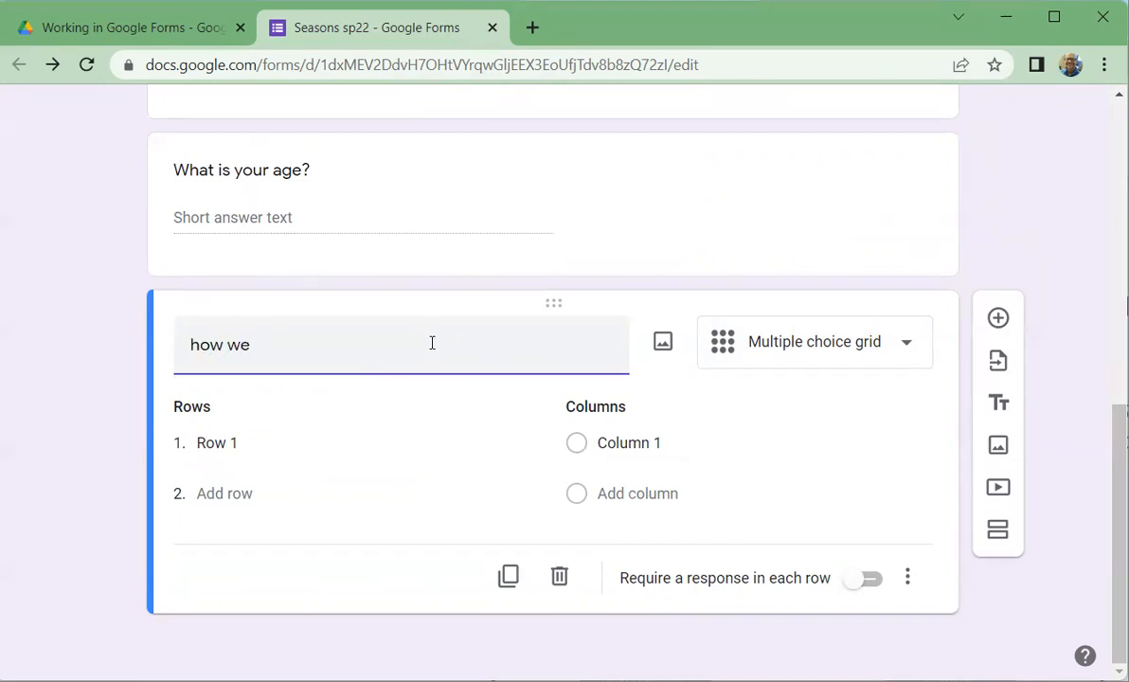
pyautogui.press('BackSpace')
pyautogui.press('BackSpace')
pyautogui.press('BackSpace')
pyautogui.press('BackSpace')
pyautogui.press('BackSpace')
pyautogui.press('BackSpace')
pyautogui.write('how would youre')
pyautogui.press('BackSpace')
pyautogui.press('BackSpace')
pyautogui.write('ath')
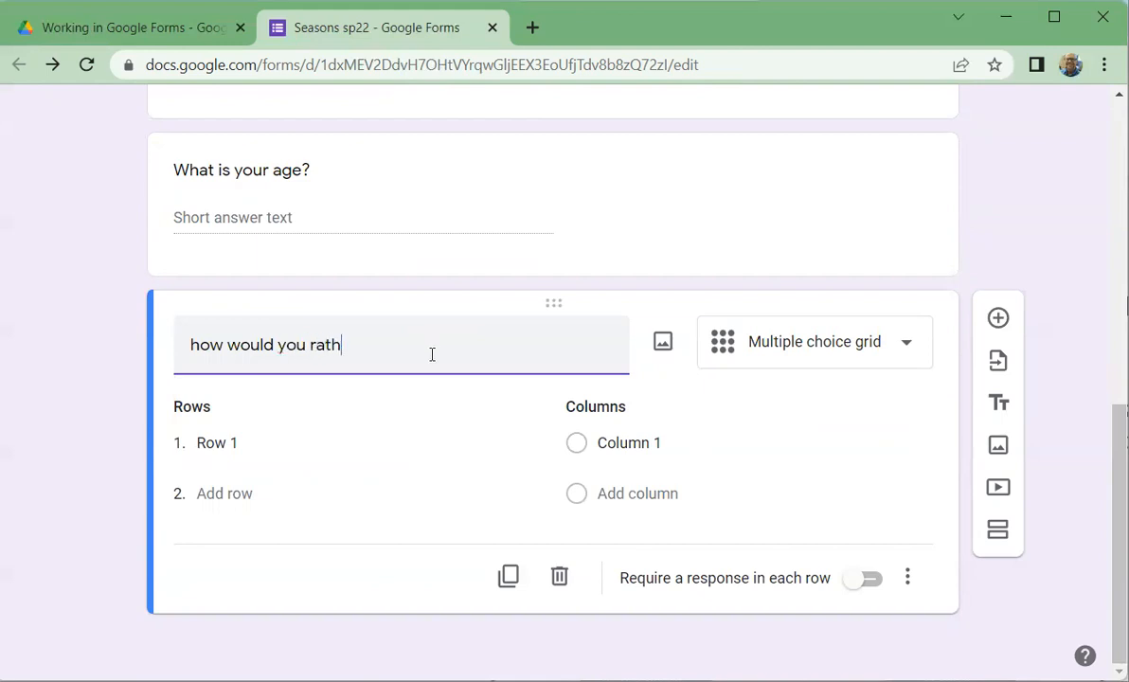
pyautogui.press('BackSpace')
pyautogui.write('e the seasons?')
# Step: Fill in the grid's rows as Spring, Summer, Fall and Winter
pyautogui.click(250, 445)
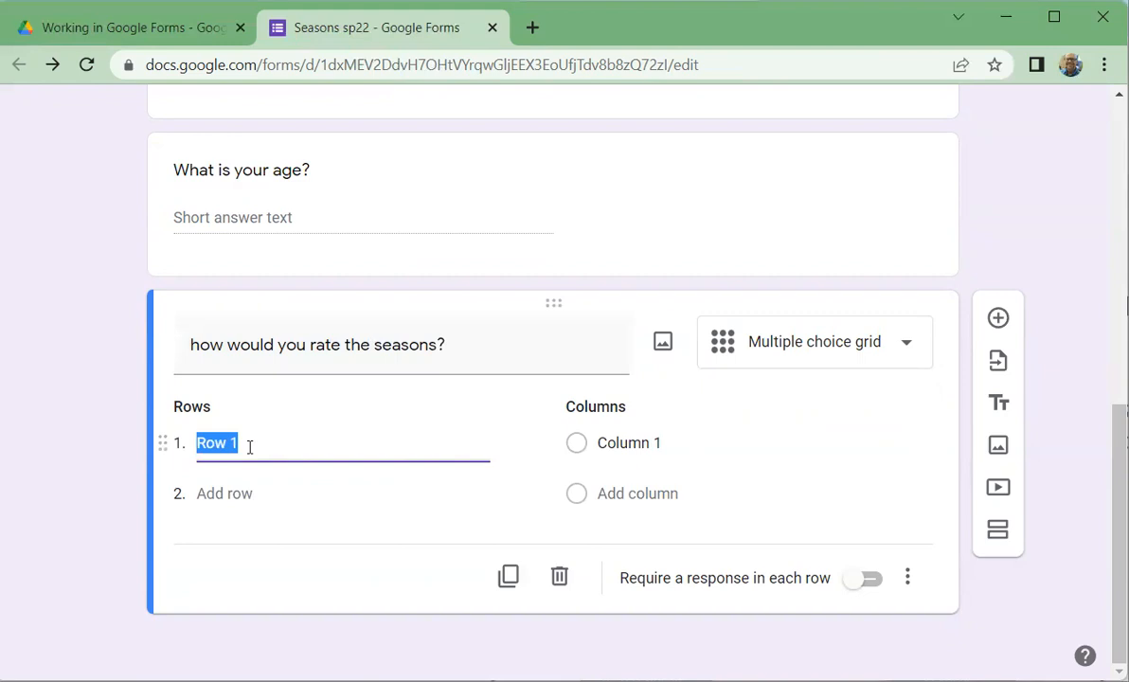
pyautogui.write('Spring')
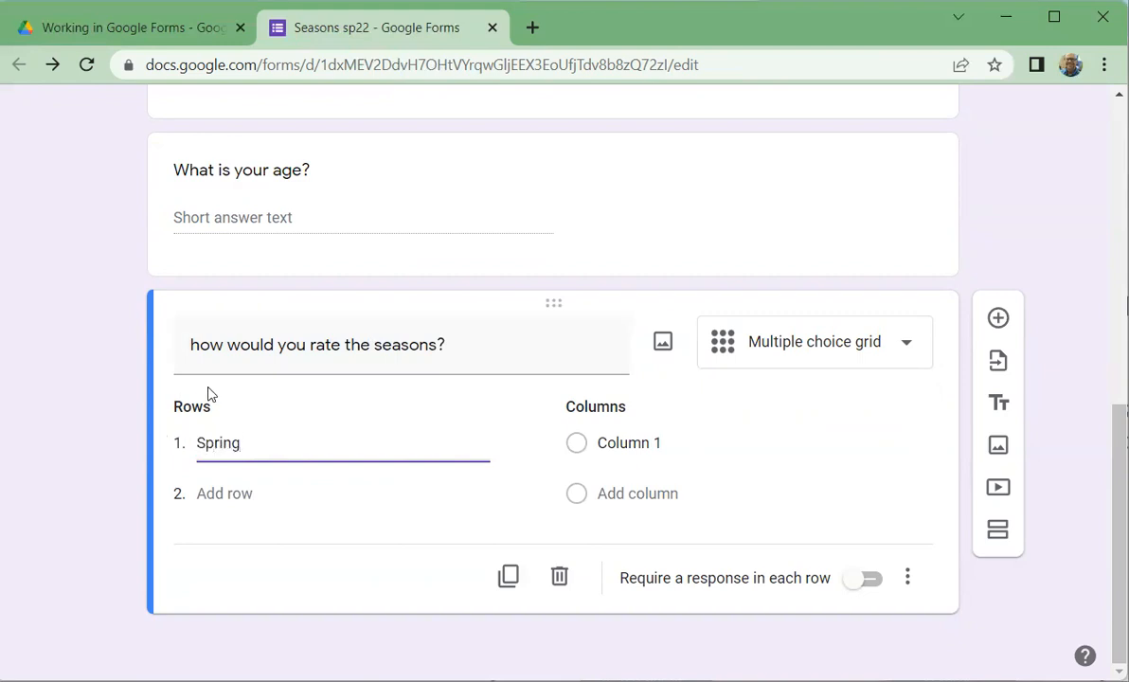
pyautogui.click(258, 494)
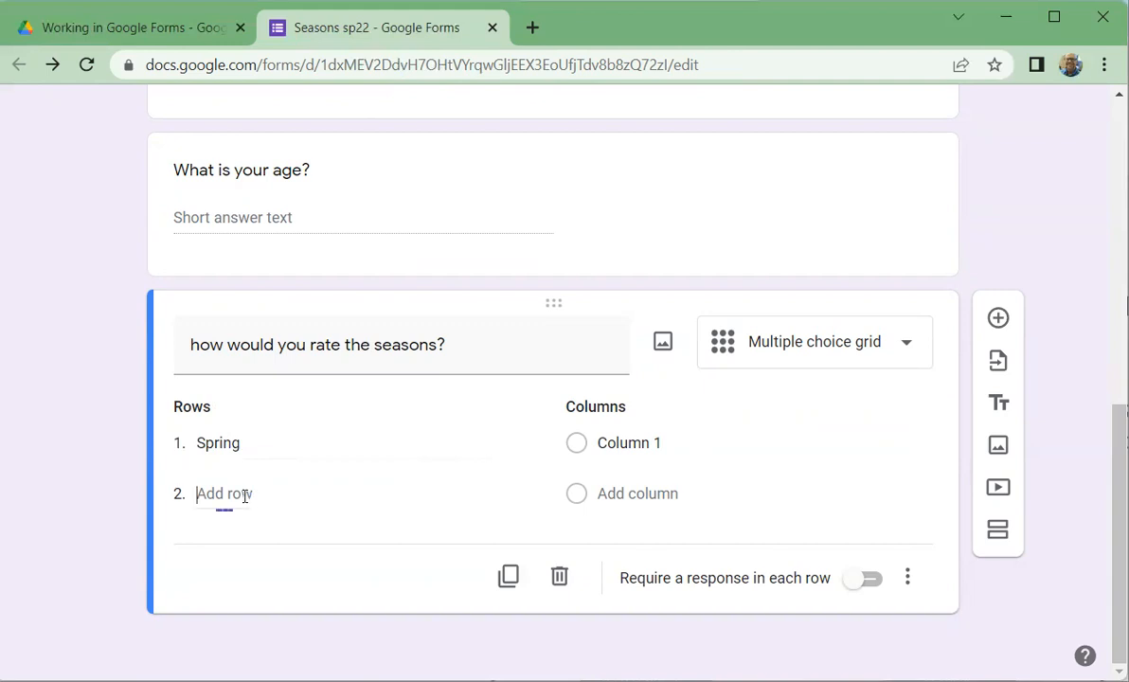
pyautogui.click(242, 494)
pyautogui.write('Summer')
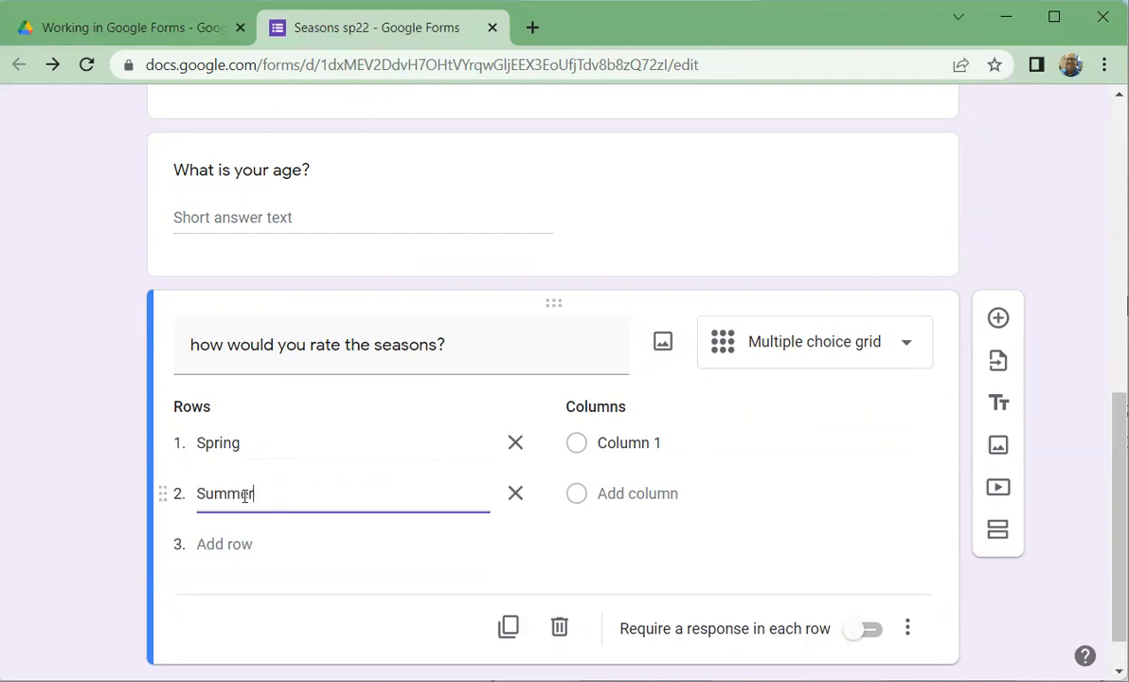
pyautogui.click(245, 544)
pyautogui.write('Fall')
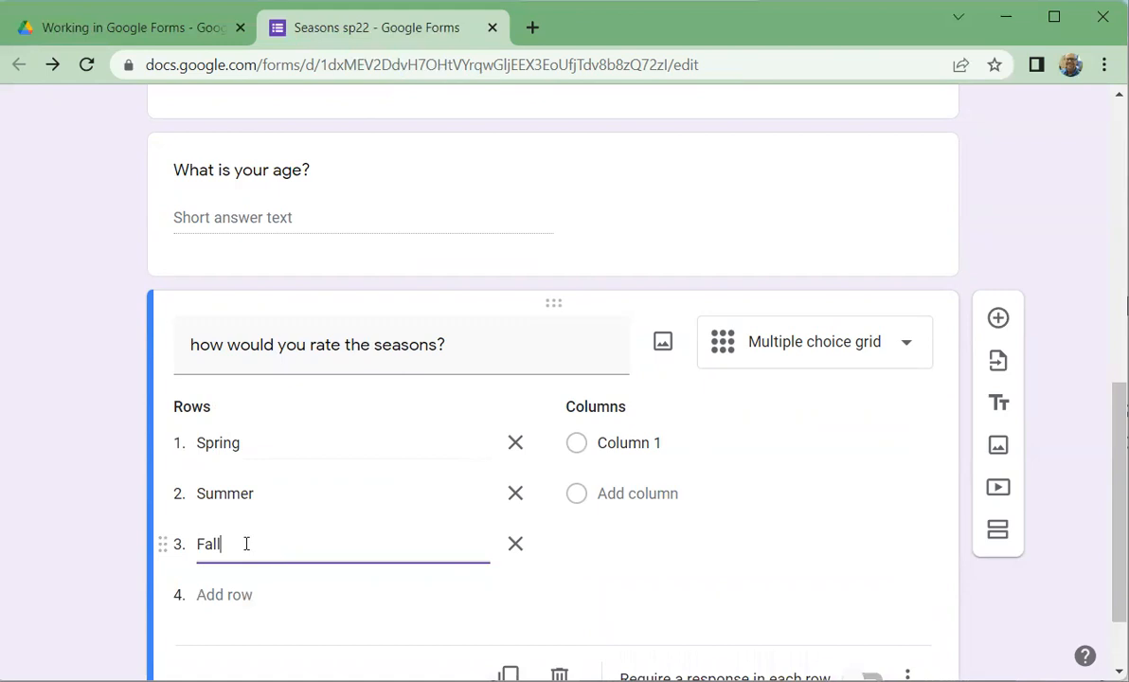
pyautogui.click(235, 595)
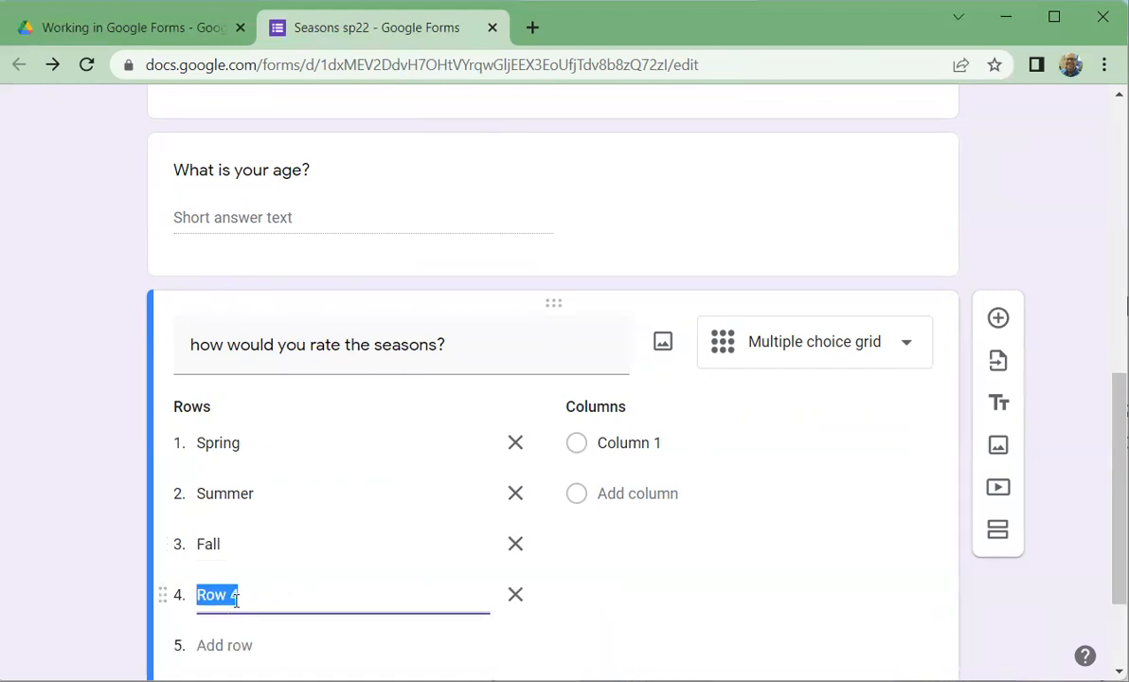
pyautogui.write('Winter')
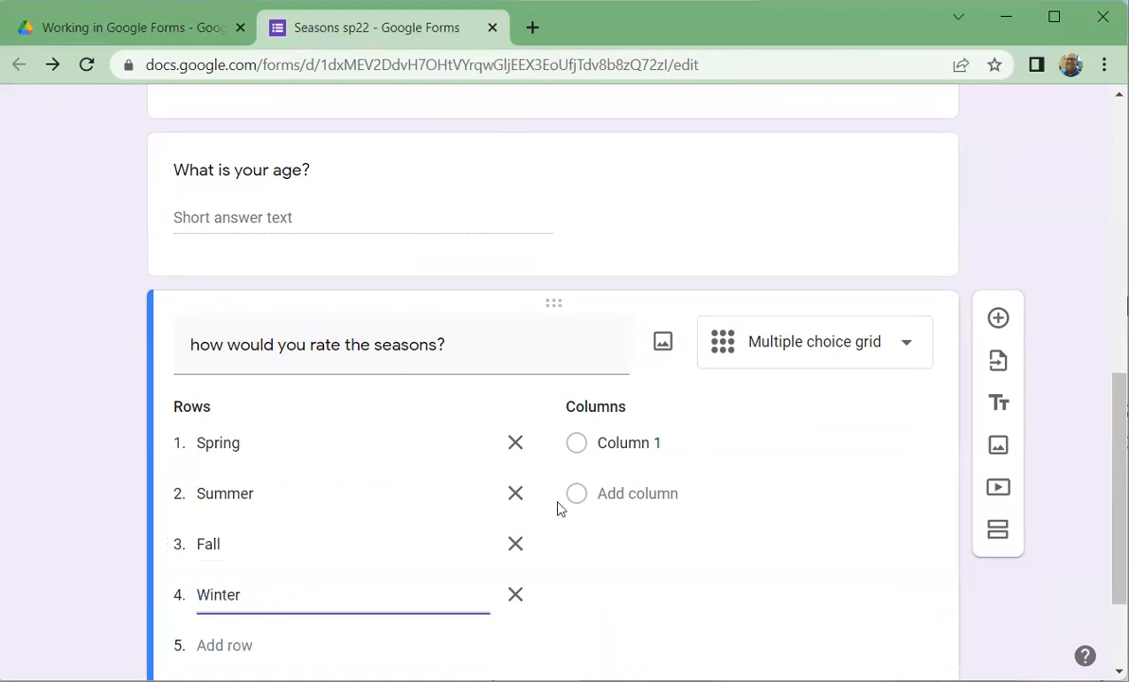
# Step: Label the grid's columns "Hate it" and "Love it", and change the question type to Checkbox grid
pyautogui.click(660, 442)
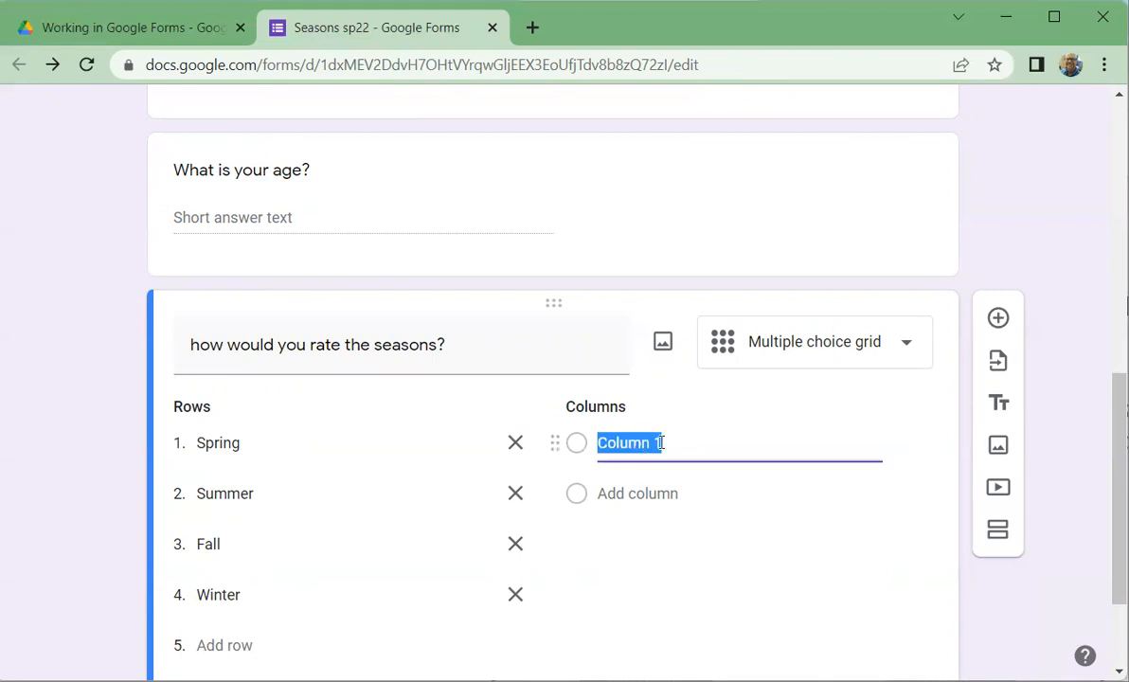
pyautogui.write('Hate')
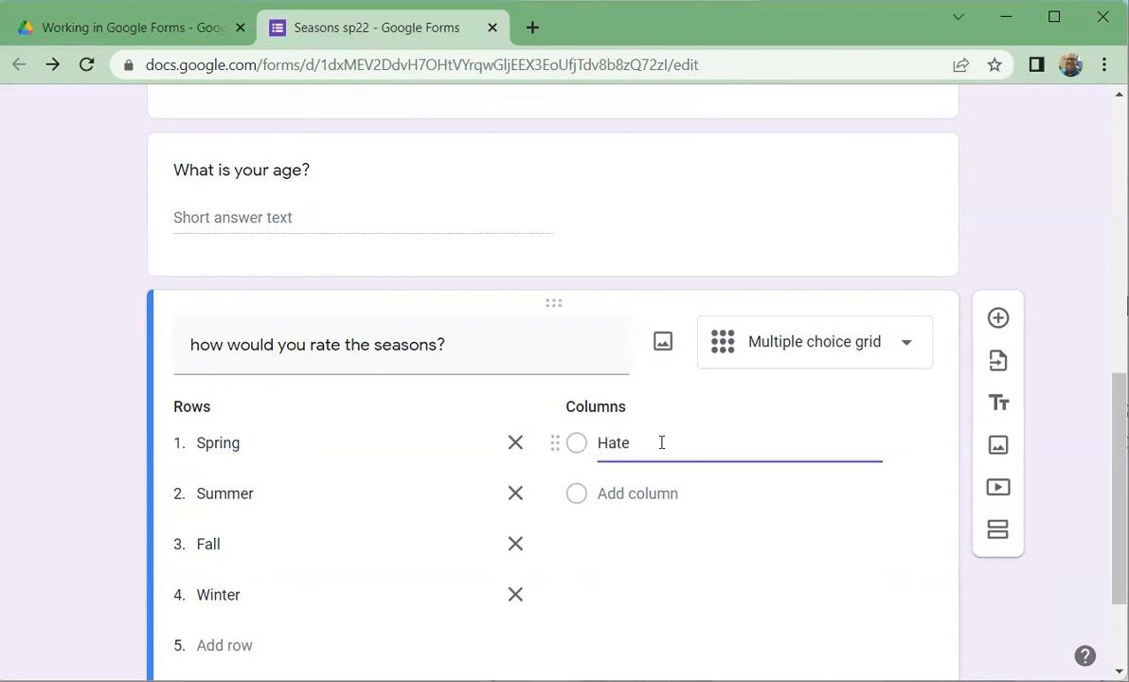
pyautogui.write(' it')
pyautogui.click(640, 492)
pyautogui.write('Love')
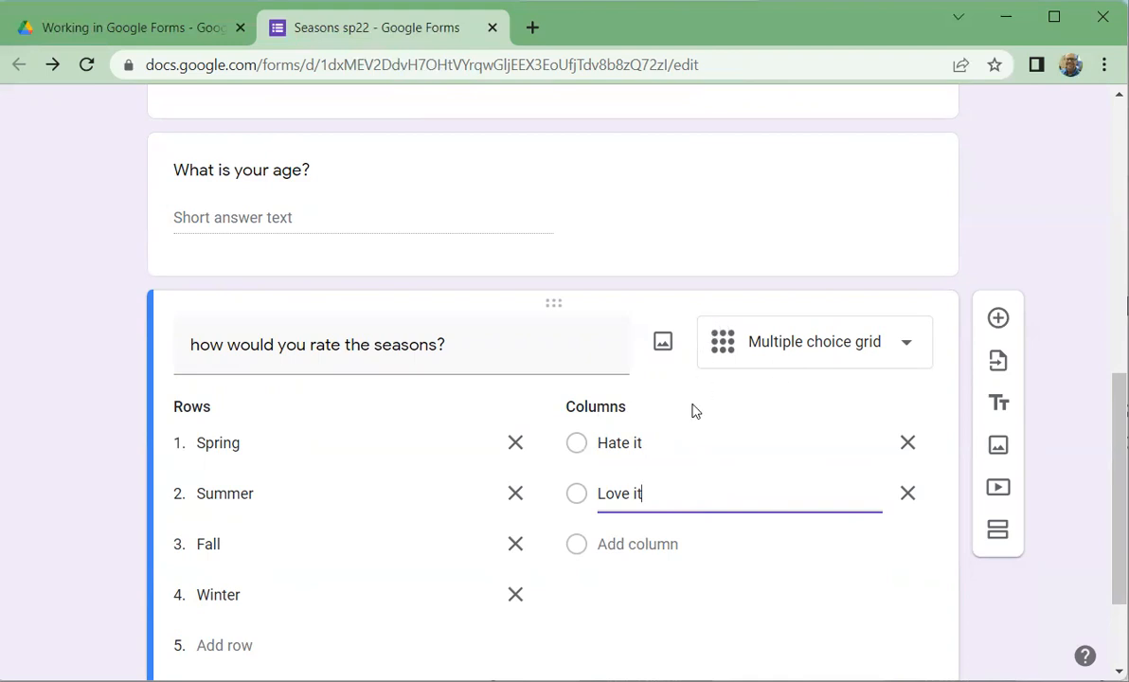
pyautogui.click(828, 352)
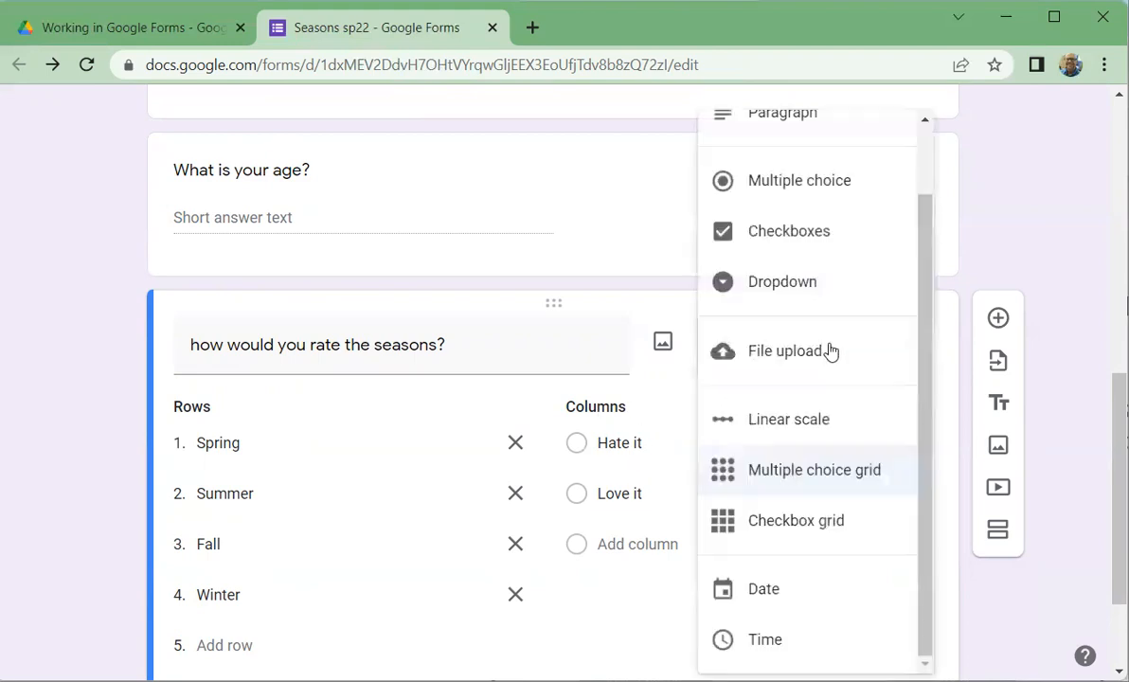
pyautogui.click(807, 532)
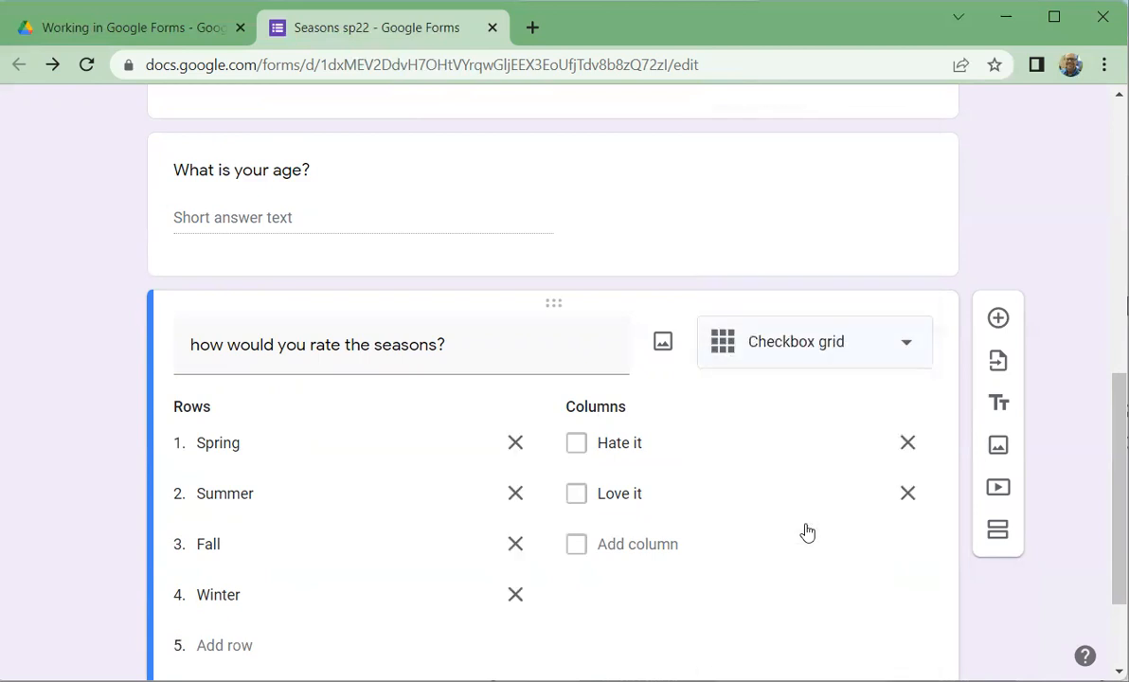
# Step: Preview the survey, rate Spring and Fall as "Hate it" and Summer and Winter as "Love it", and close the preview
pyautogui.scroll(10, 709, 406)
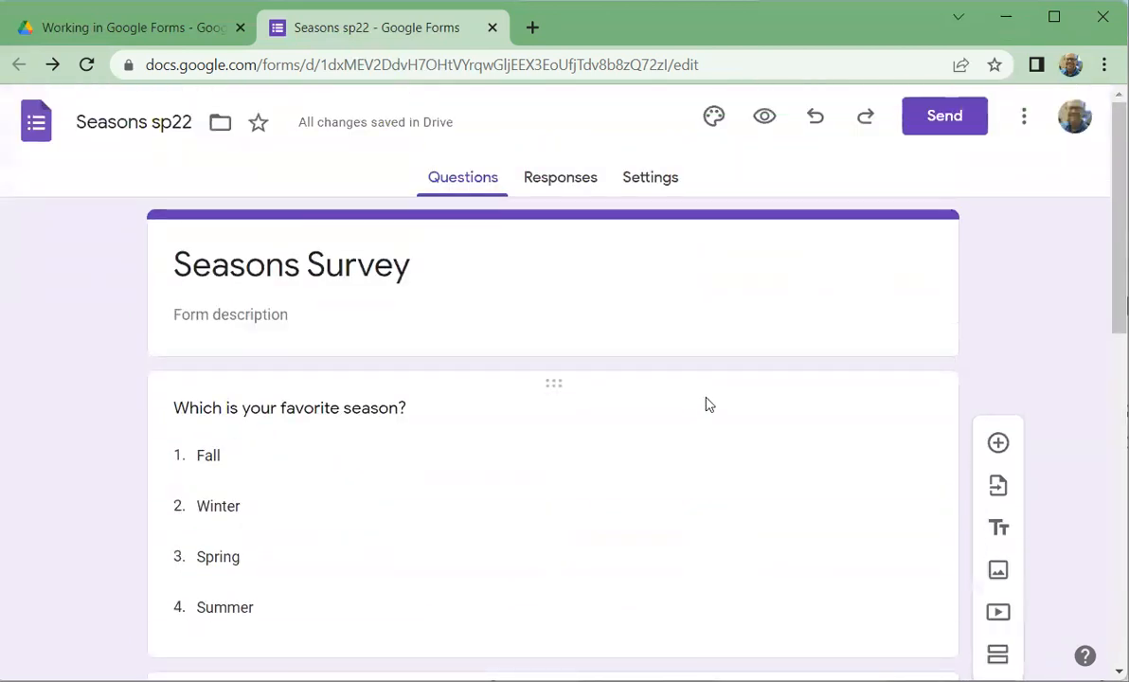
pyautogui.click(765, 118)
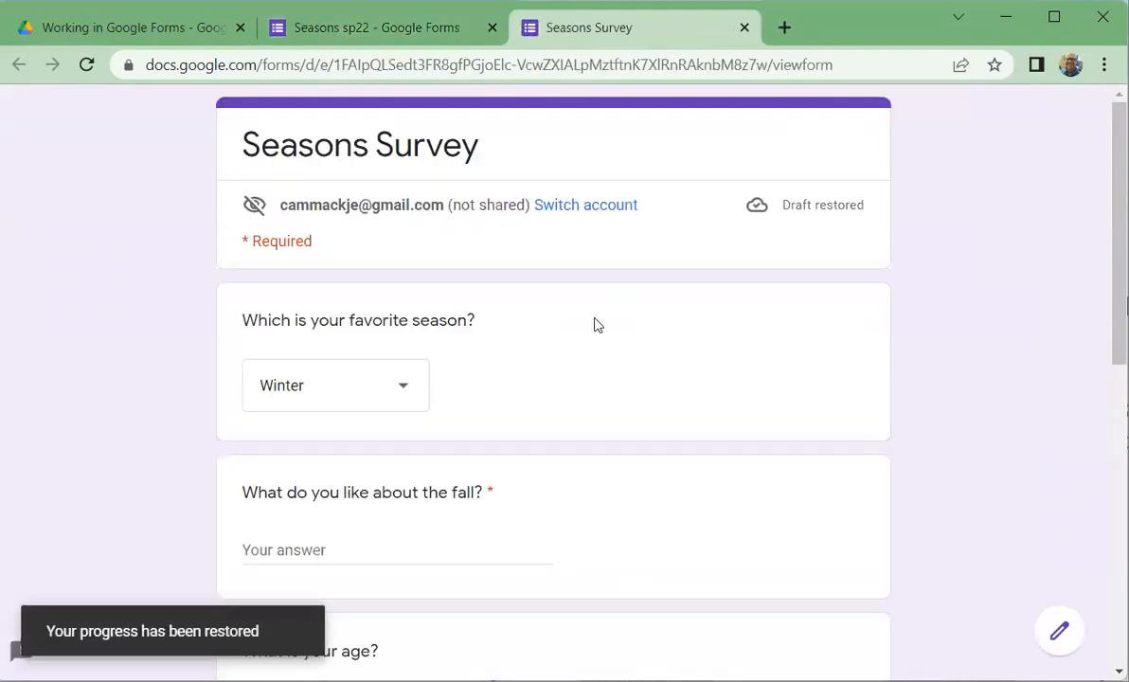
pyautogui.scroll(-3, 595, 323)
pyautogui.scroll(-2, 595, 323)
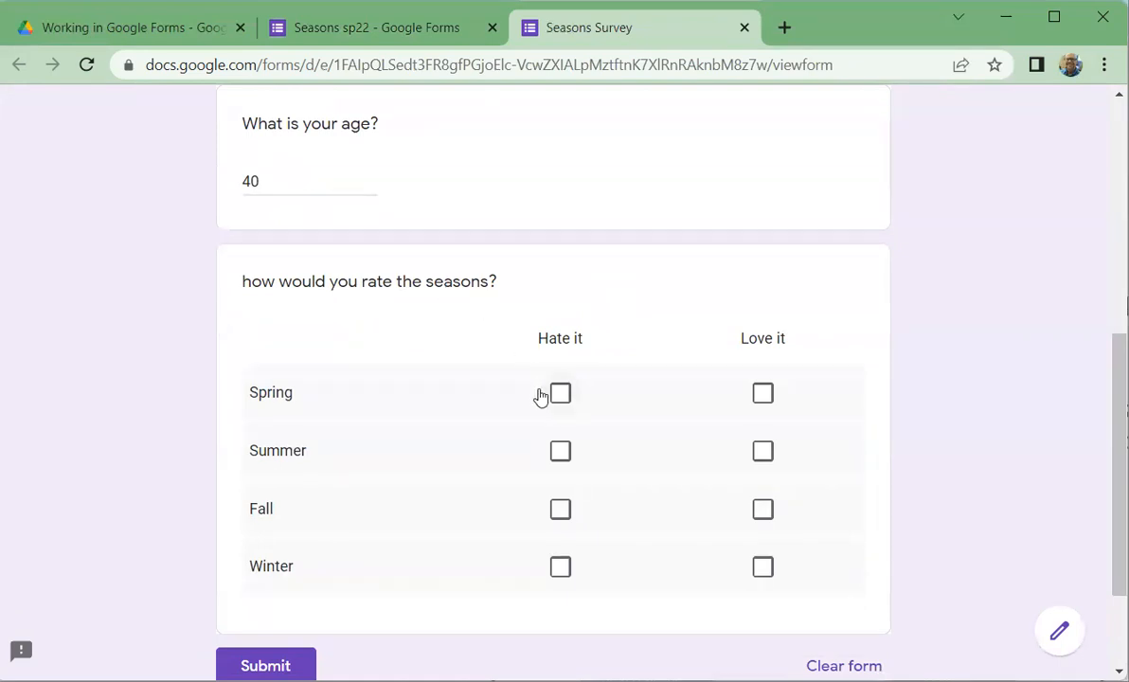
pyautogui.click(572, 404)
pyautogui.click(774, 471)
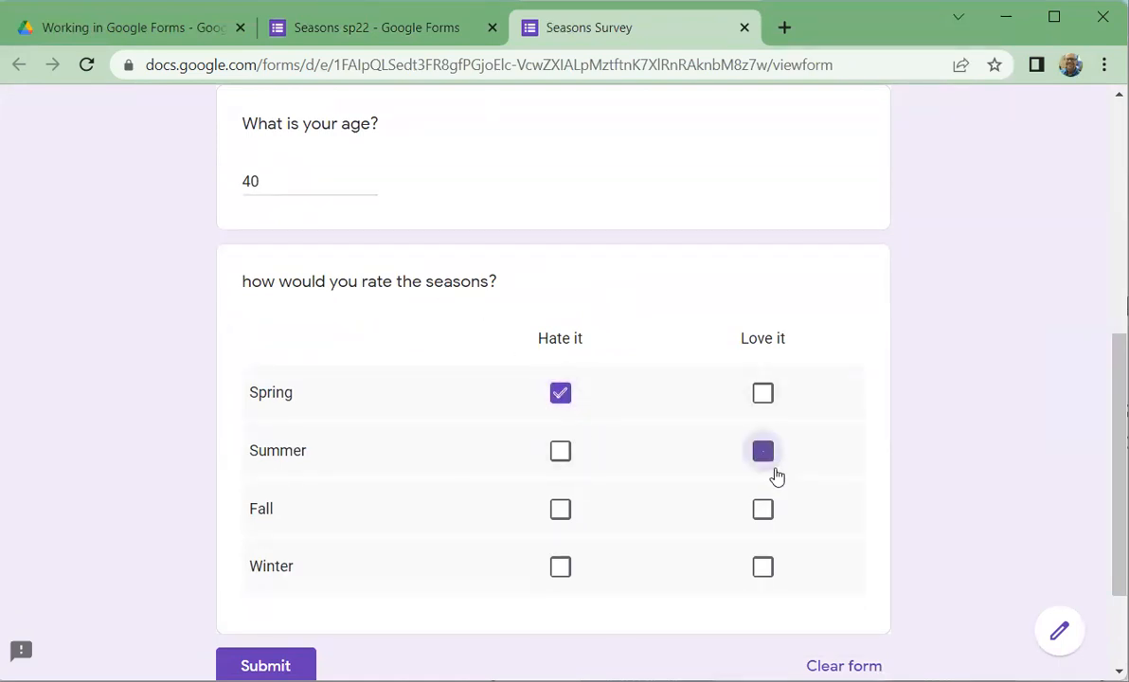
pyautogui.click(560, 514)
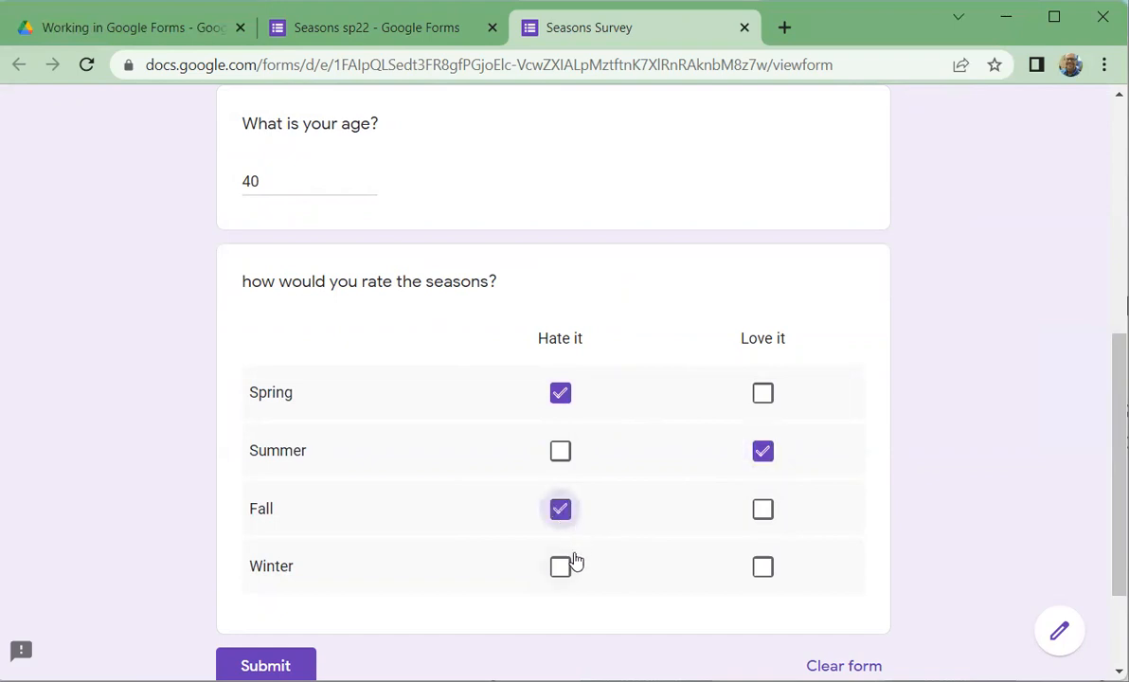
pyautogui.click(769, 567)
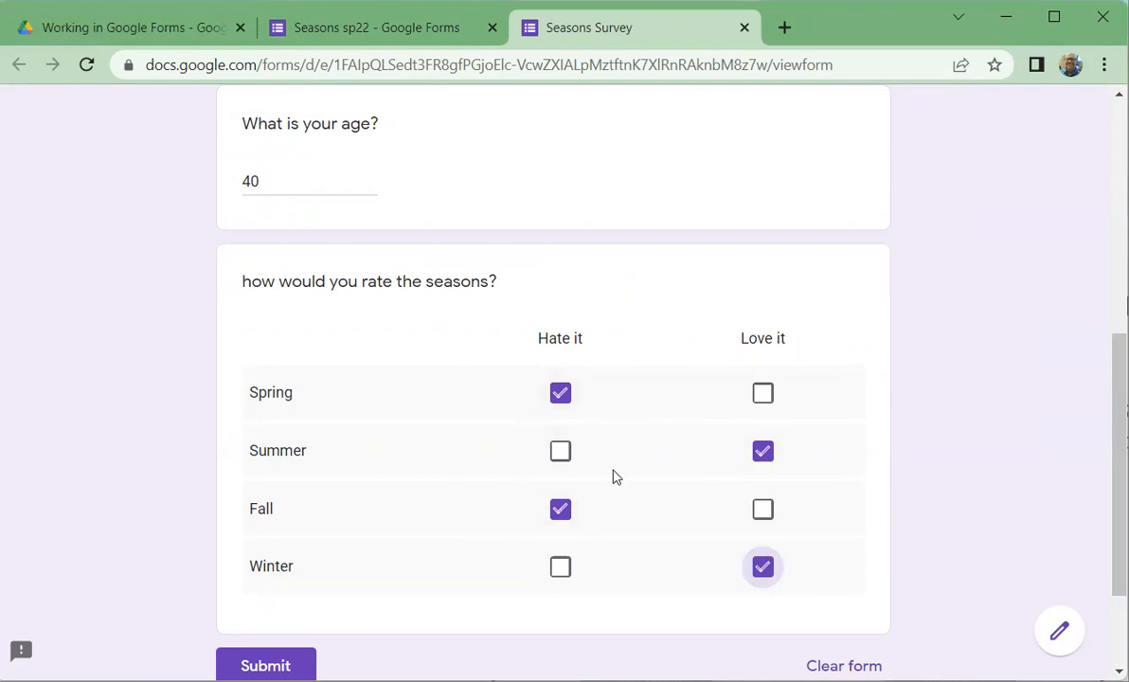
pyautogui.scroll(5, 611, 478)
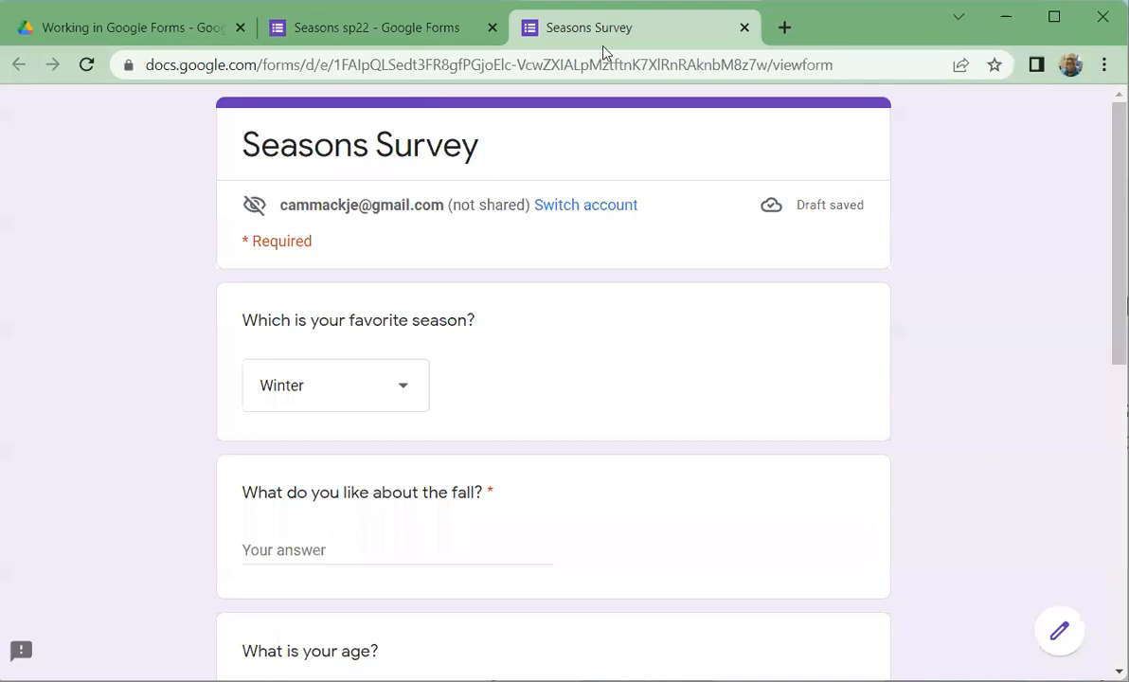
pyautogui.click(745, 29)
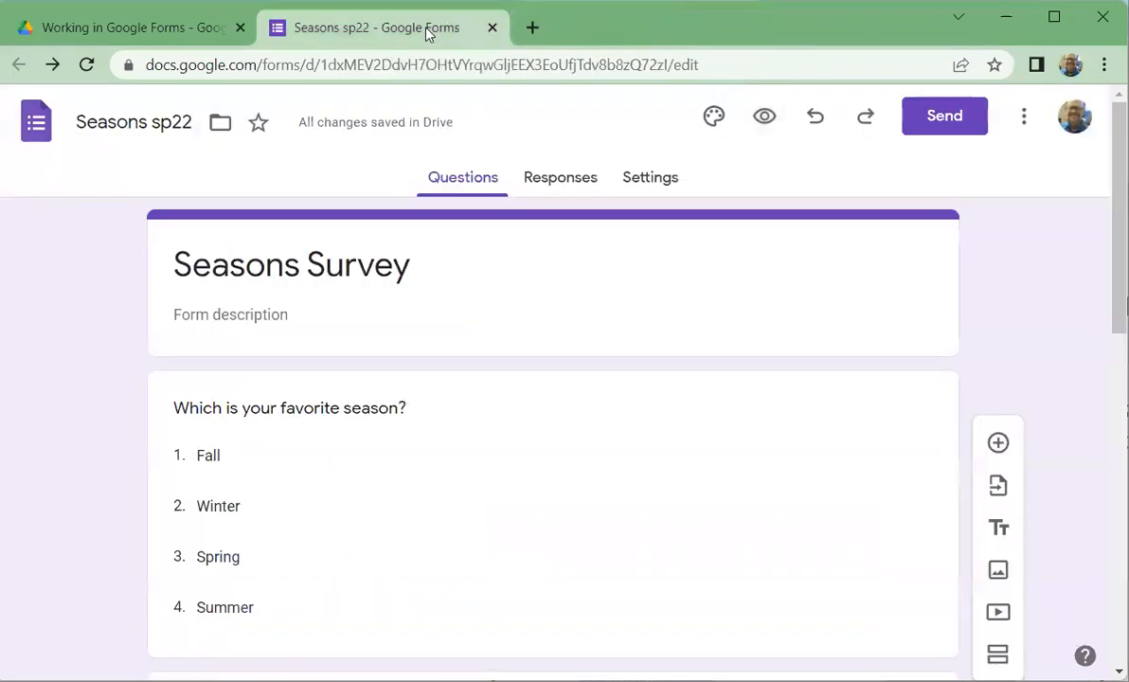
# Step: Add two new questions after the seasons grid and set the last one's type to Date
pyautogui.scroll(-3, 706, 275)
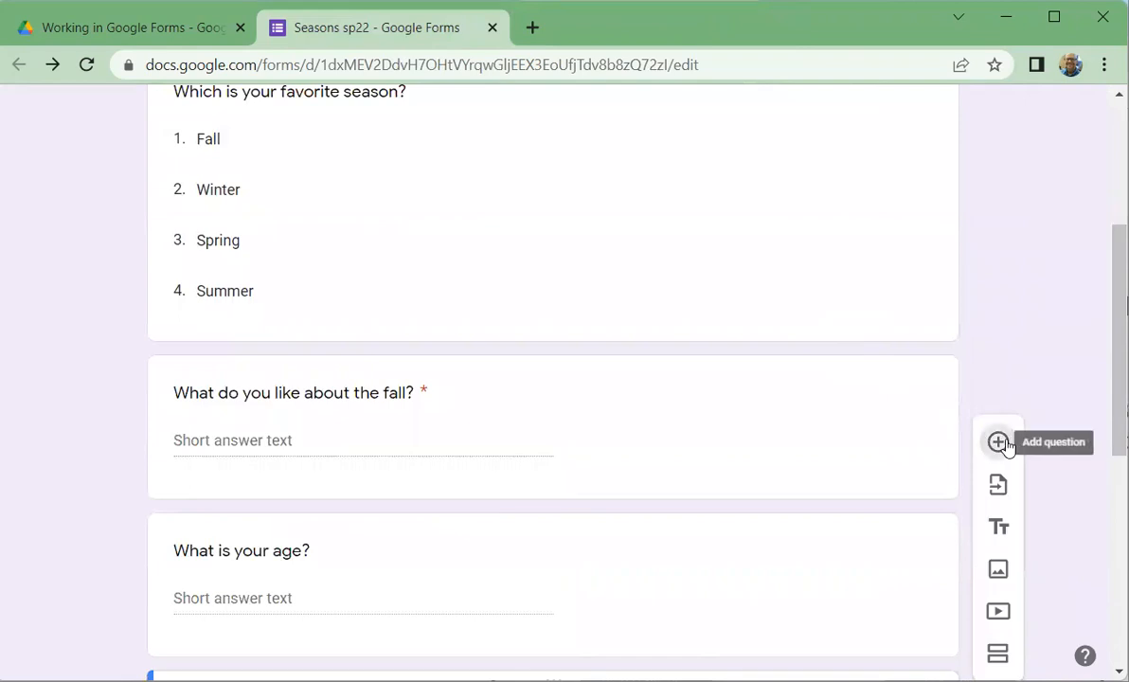
pyautogui.click(999, 442)
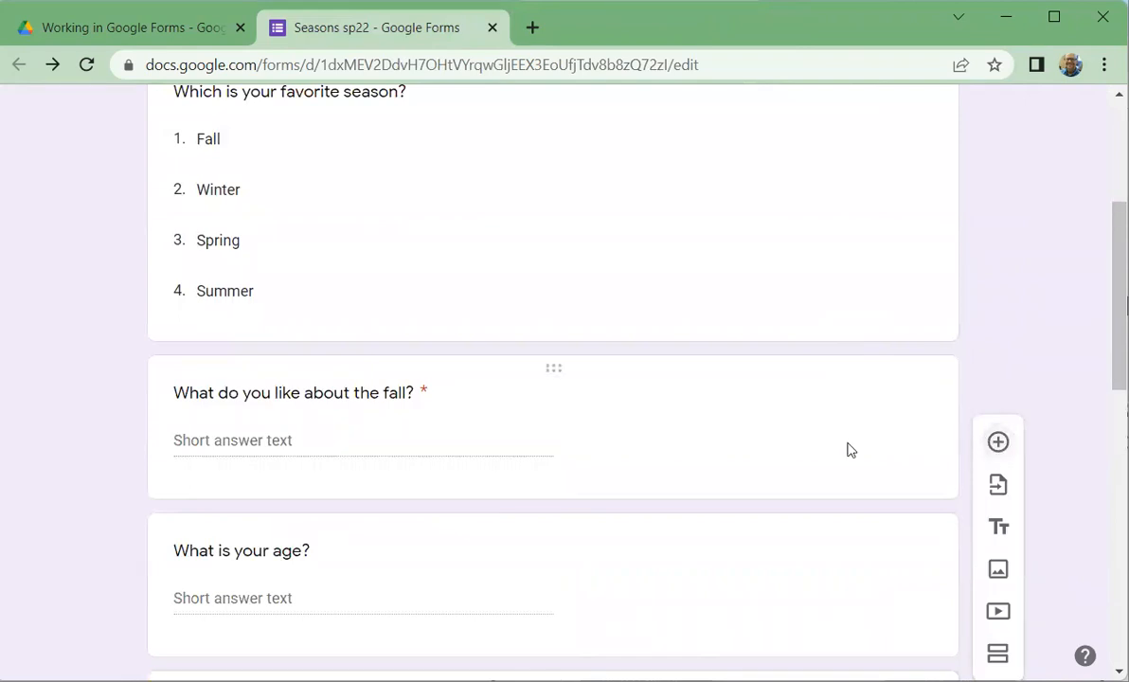
pyautogui.scroll(-5, 663, 454)
pyautogui.scroll(-4, 487, 448)
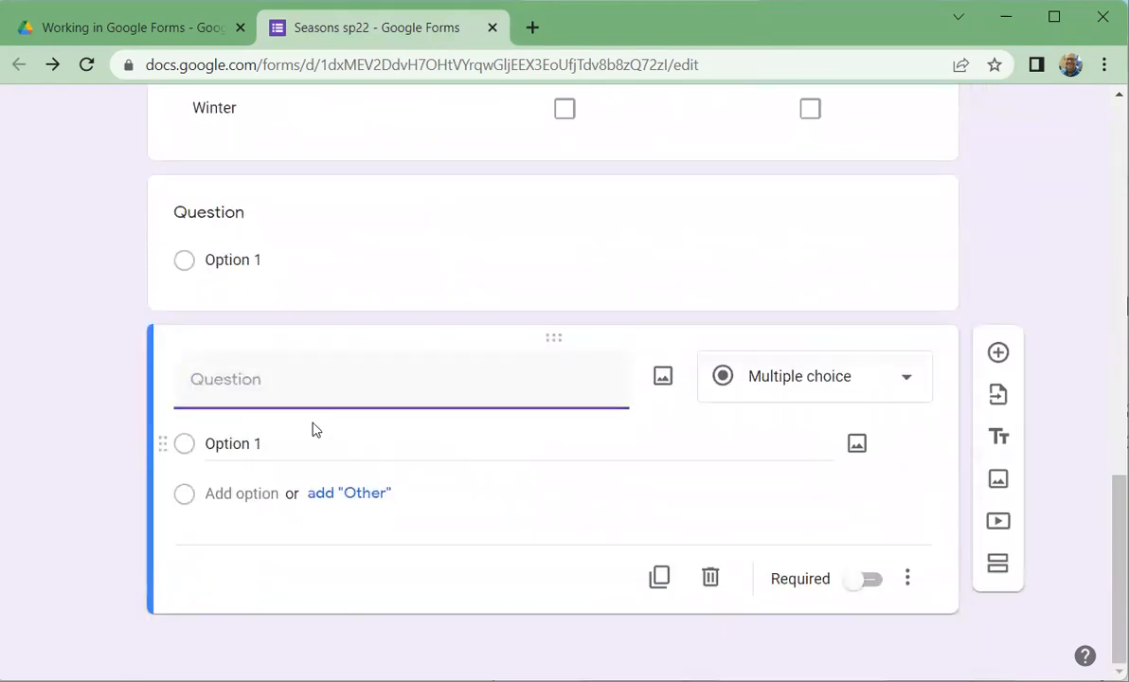
pyautogui.click(824, 402)
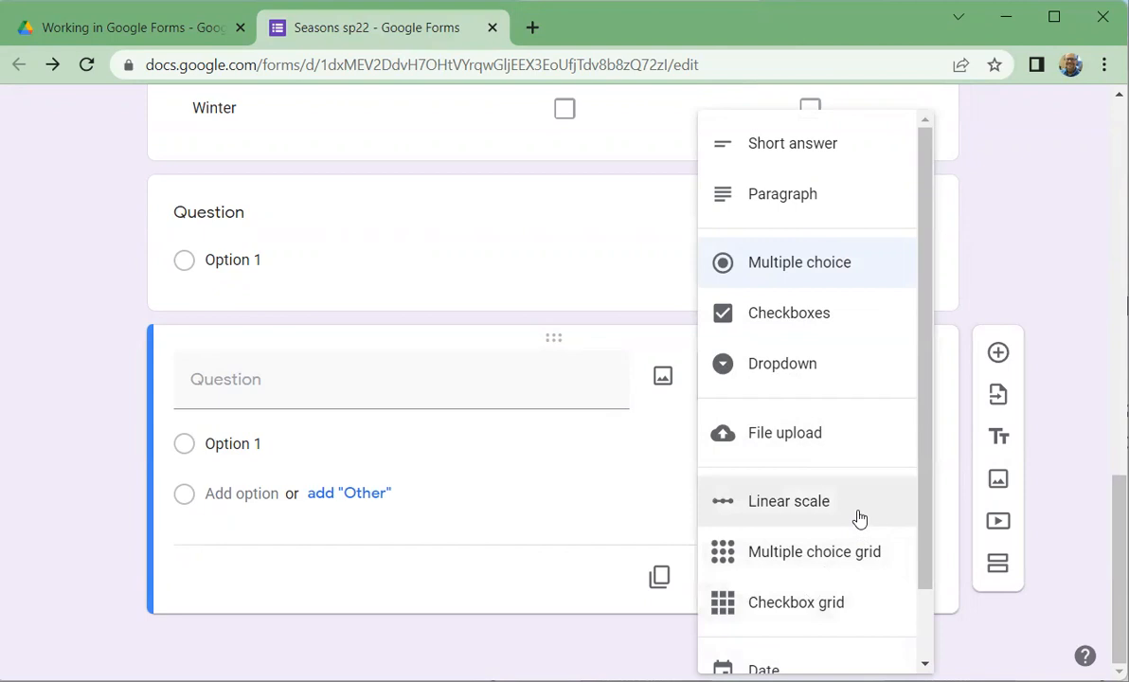
pyautogui.scroll(-1, 858, 517)
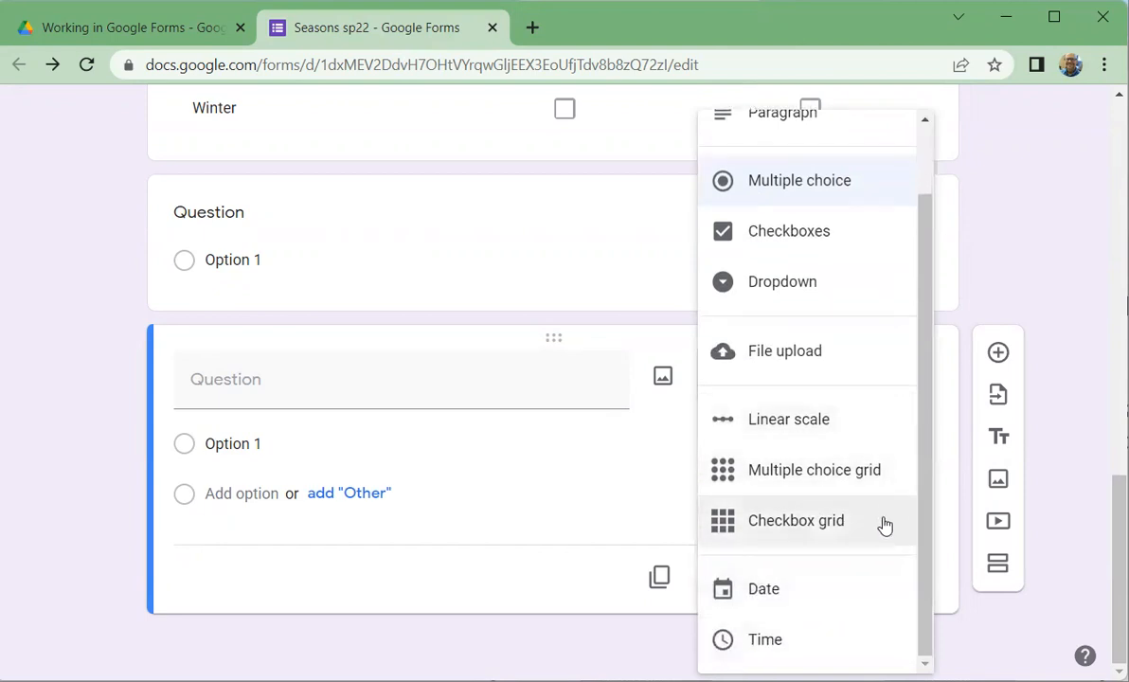
pyautogui.click(778, 594)
# Step: Enter "Birthdate" as the text of the date question
pyautogui.click(261, 429)
pyautogui.write('i=Birth')
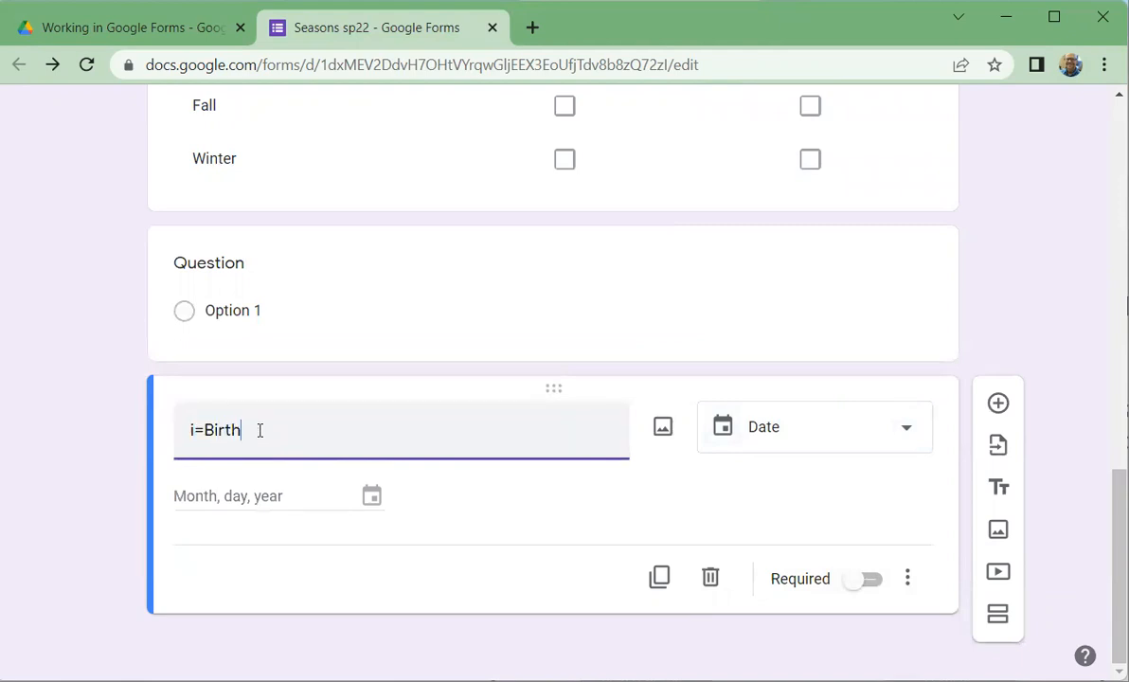
pyautogui.write('date')
pyautogui.click(205, 429)
pyautogui.press('BackSpace')
pyautogui.press('BackSpace')
pyautogui.click(369, 496)
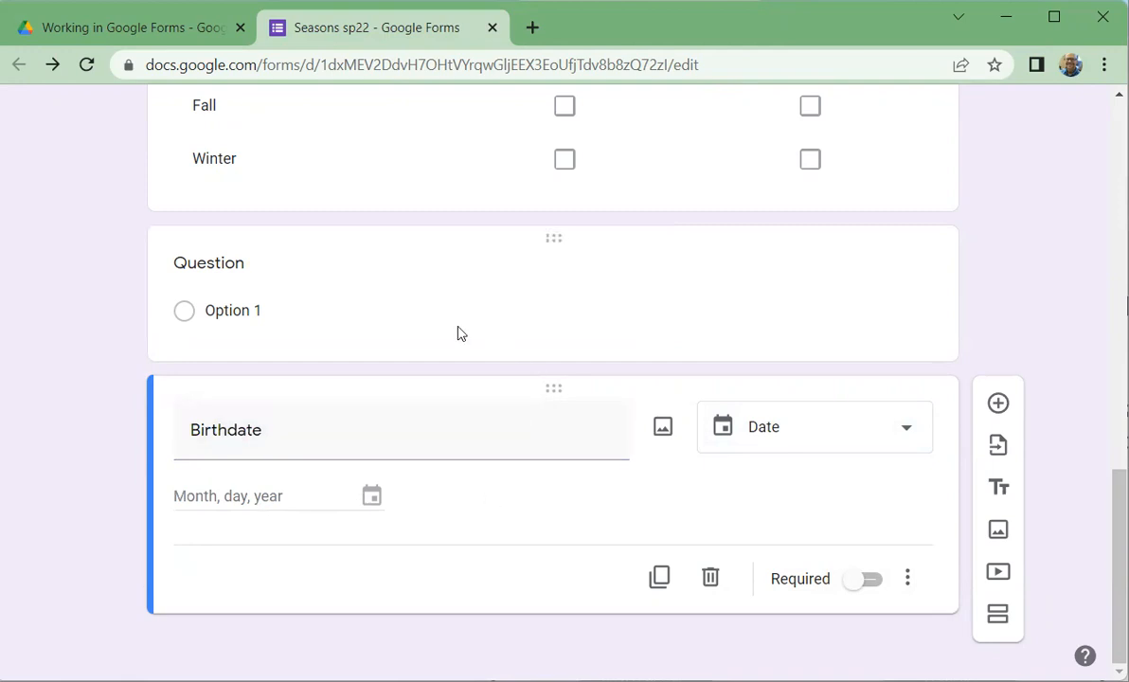
# Step: Preview the survey to examine the Birthdate question and its calendar picker, and return to the form editor
pyautogui.scroll(6, 460, 329)
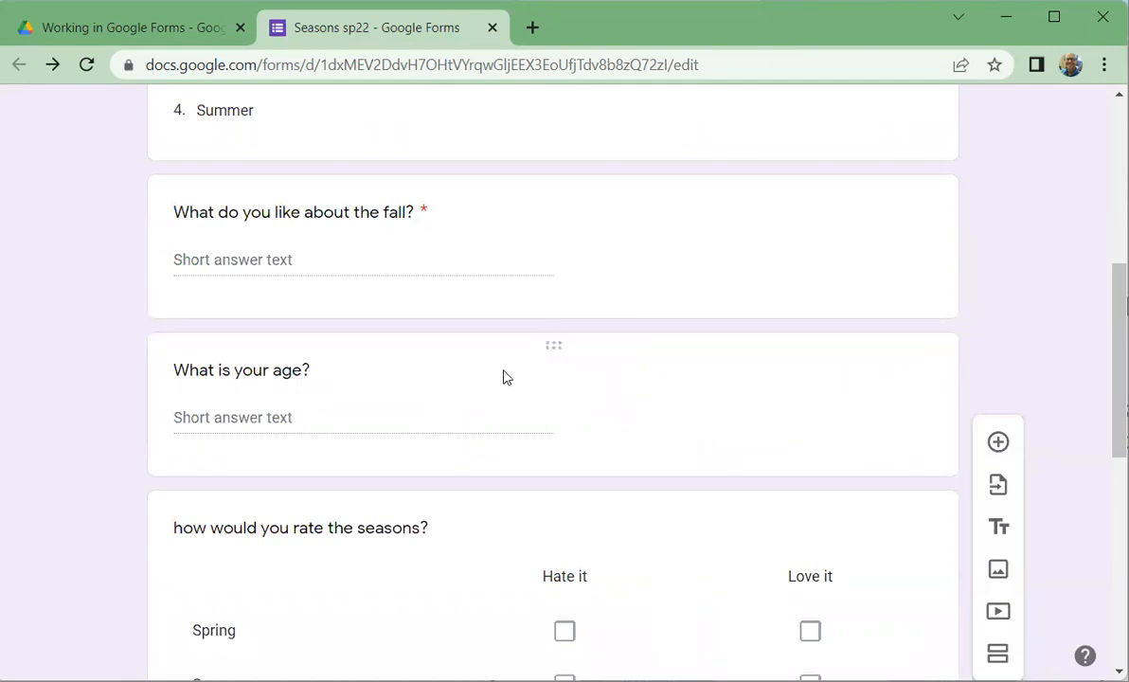
pyautogui.scroll(-6, 501, 378)
pyautogui.scroll(-1, 492, 376)
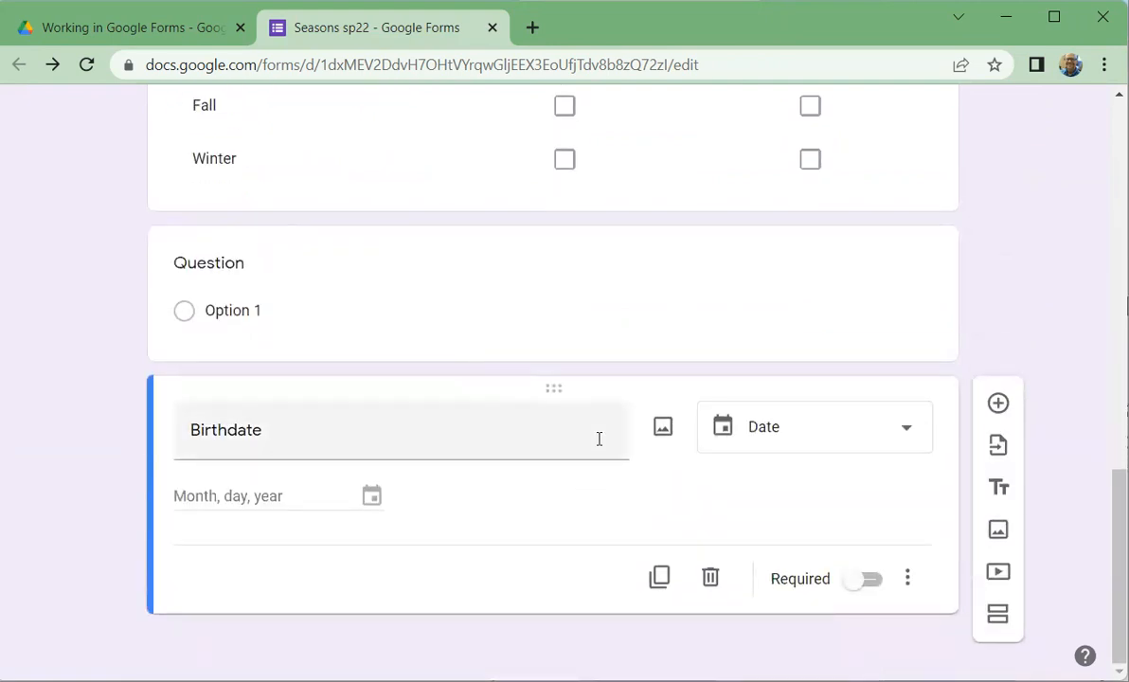
pyautogui.scroll(15, 614, 425)
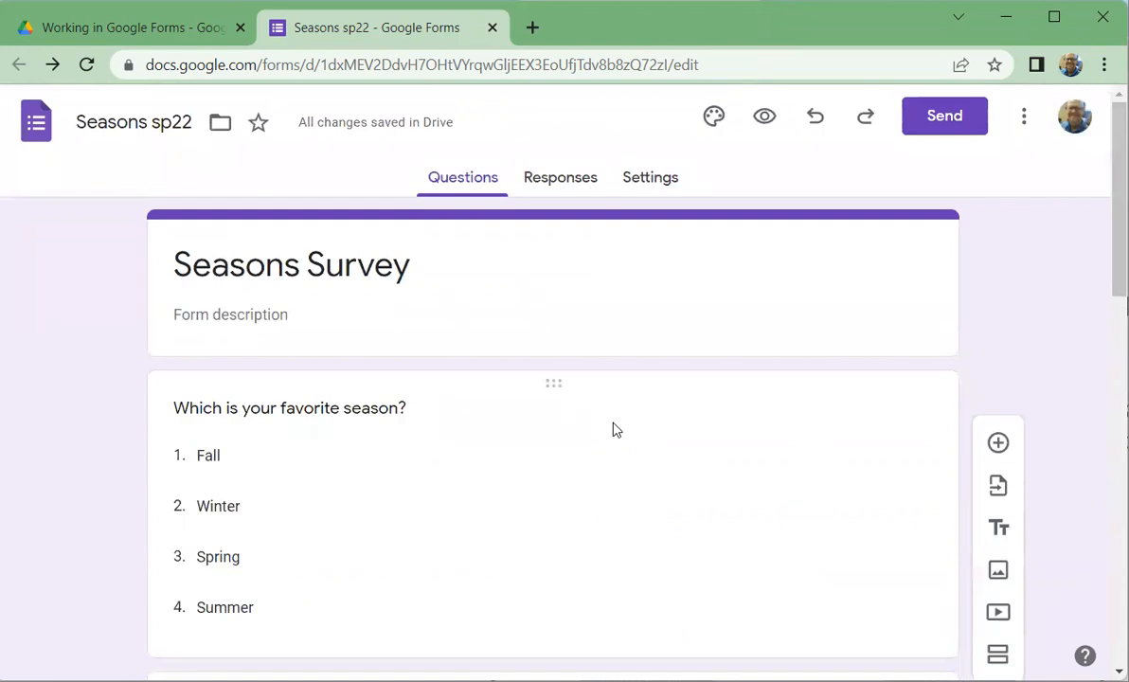
pyautogui.click(764, 115)
pyautogui.scroll(-15, 663, 284)
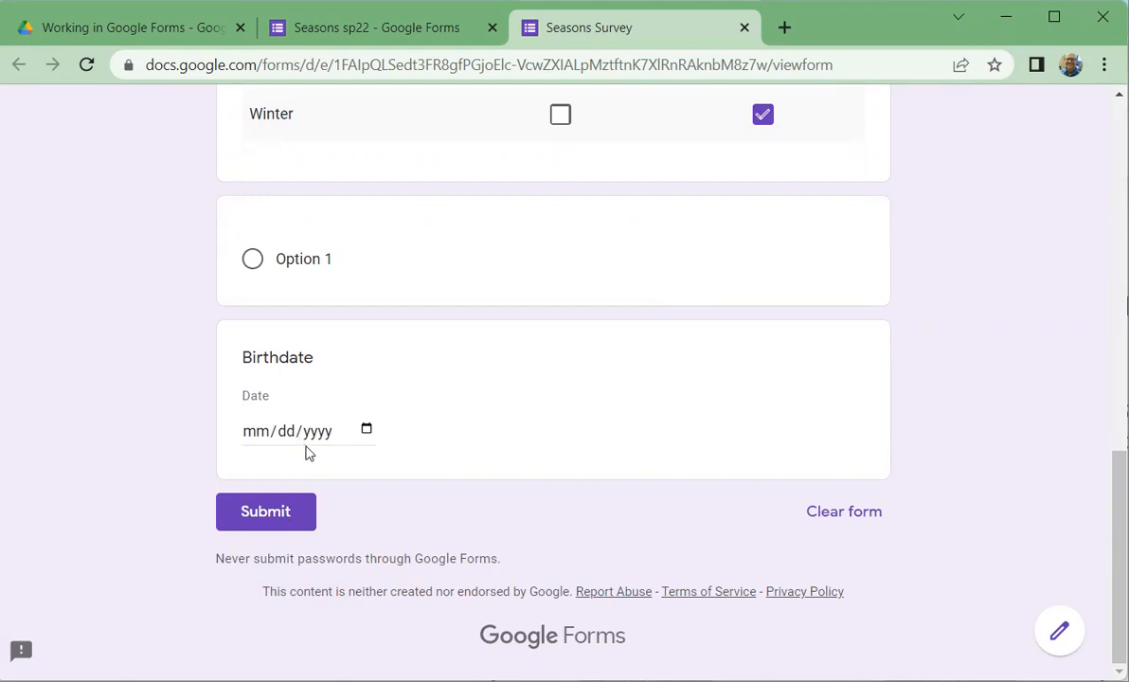
pyautogui.click(367, 431)
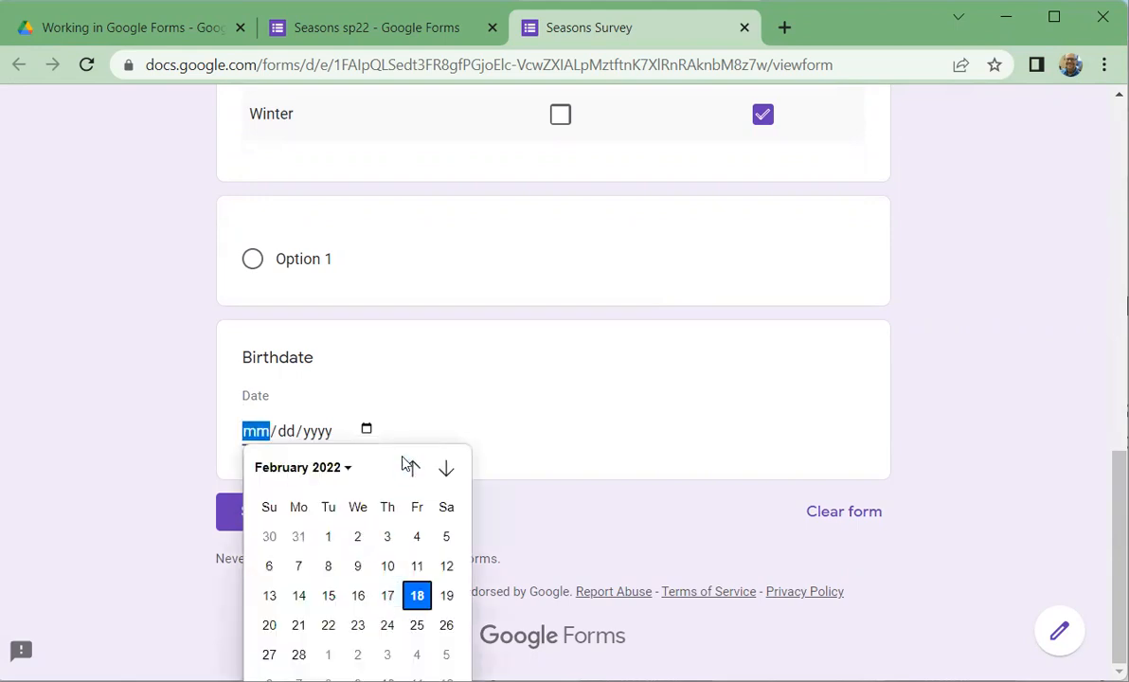
pyautogui.click(161, 335)
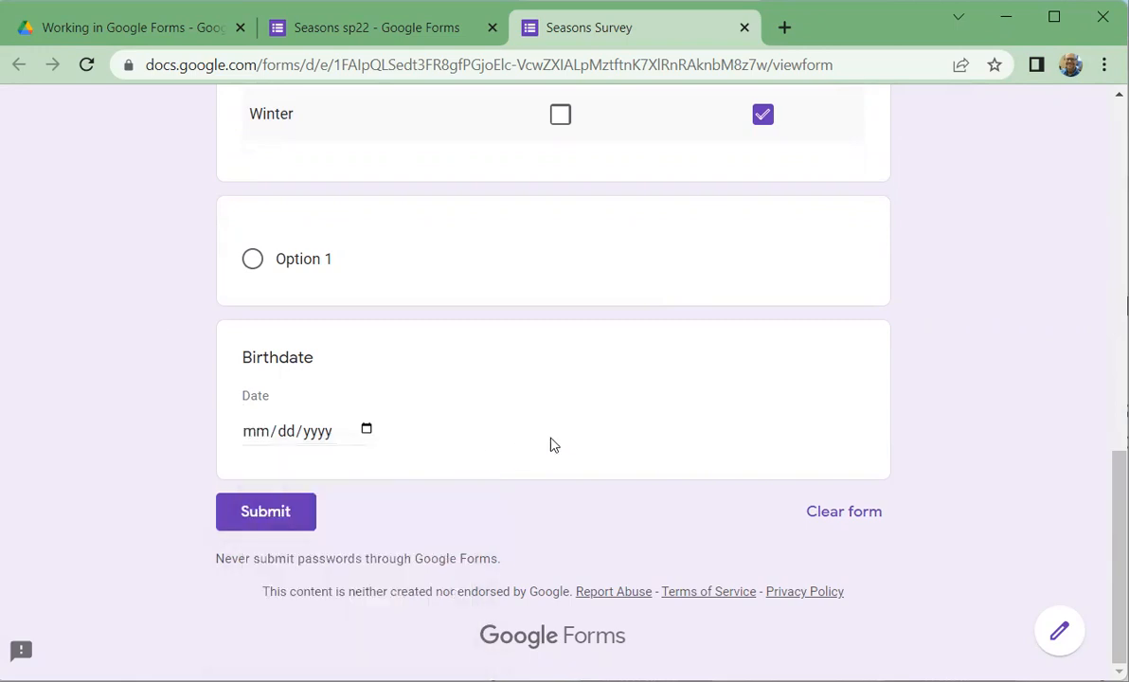
pyautogui.scroll(15, 585, 436)
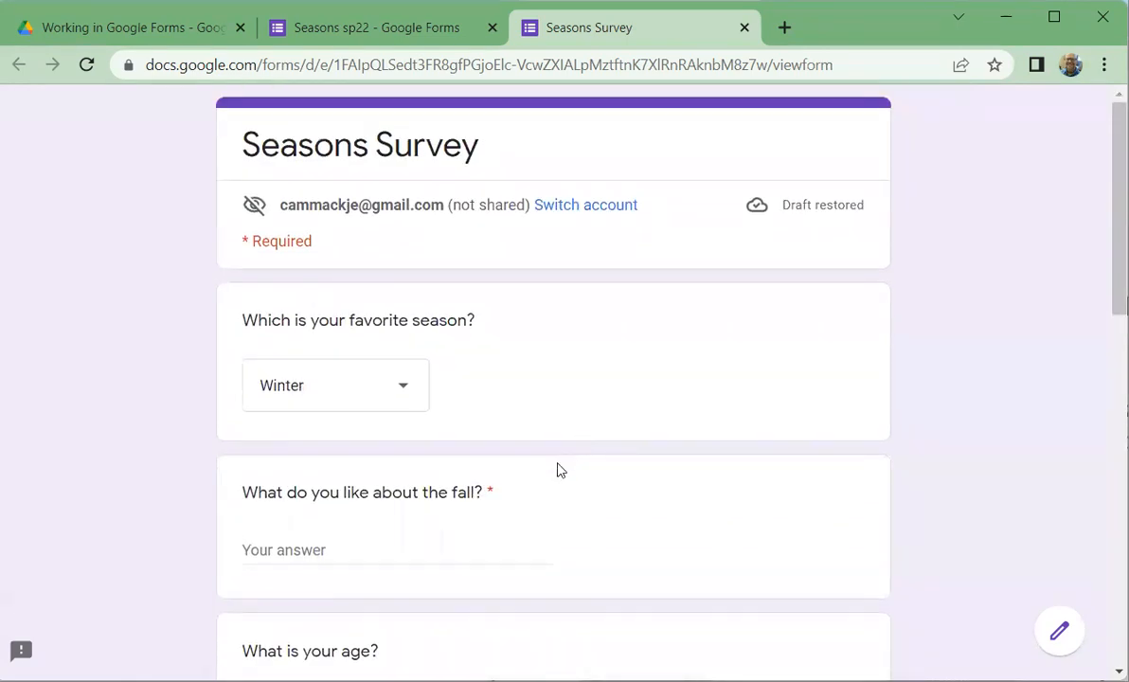
pyautogui.click(422, 33)
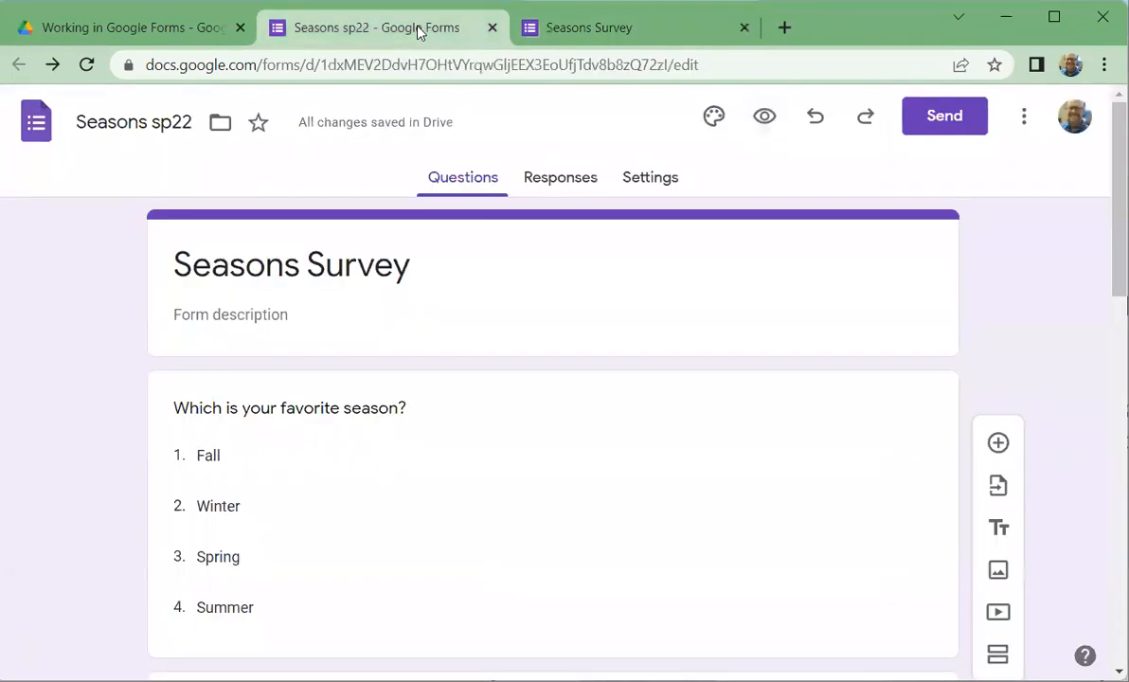